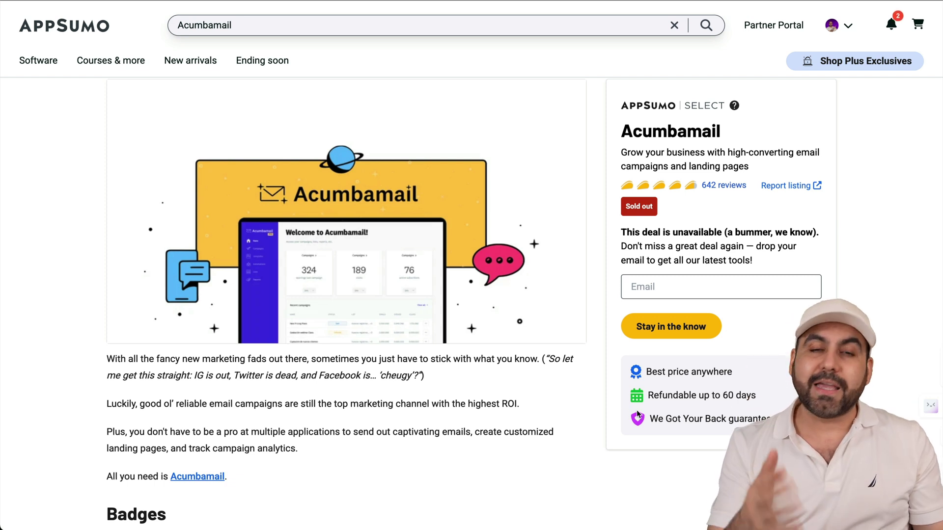
- Review the AppSumo Acumbamail listing's overview and its Plans & features comparison of license tiers
scroll(893, 362, down, 10)
scroll(893, 362, down, 9)
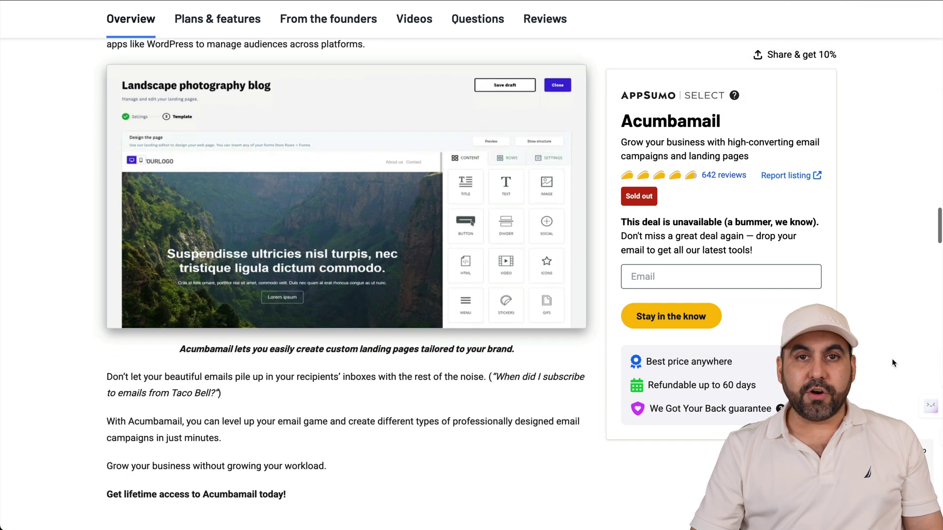
scroll(892, 358, down, 2)
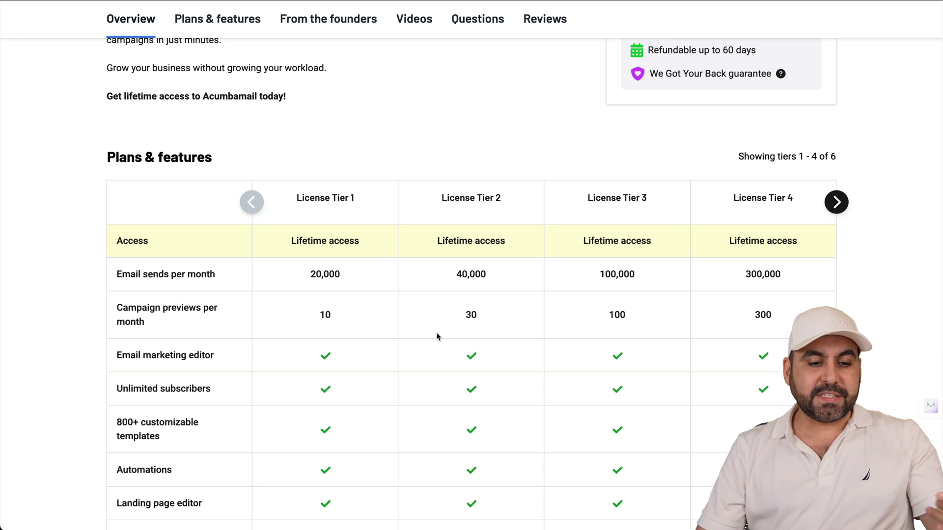
scroll(436, 334, down, 3)
scroll(437, 336, down, 5)
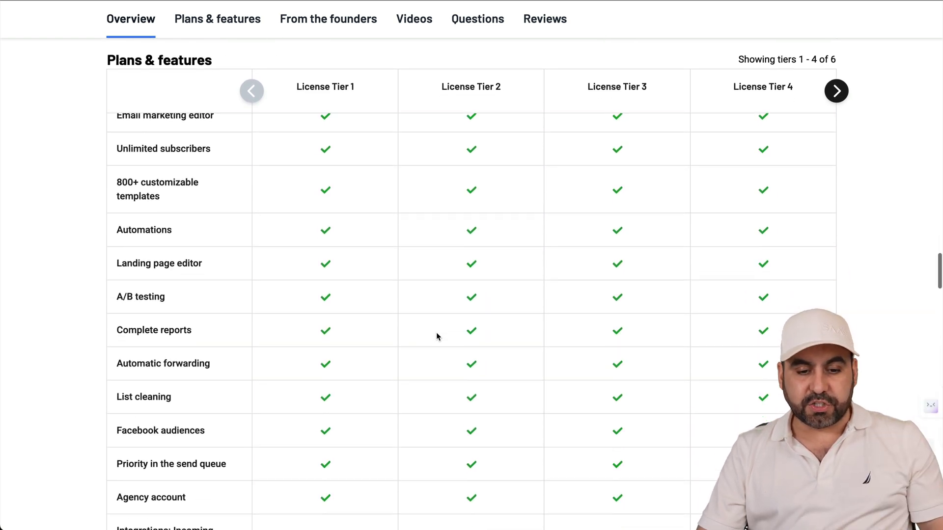
scroll(436, 336, down, 4)
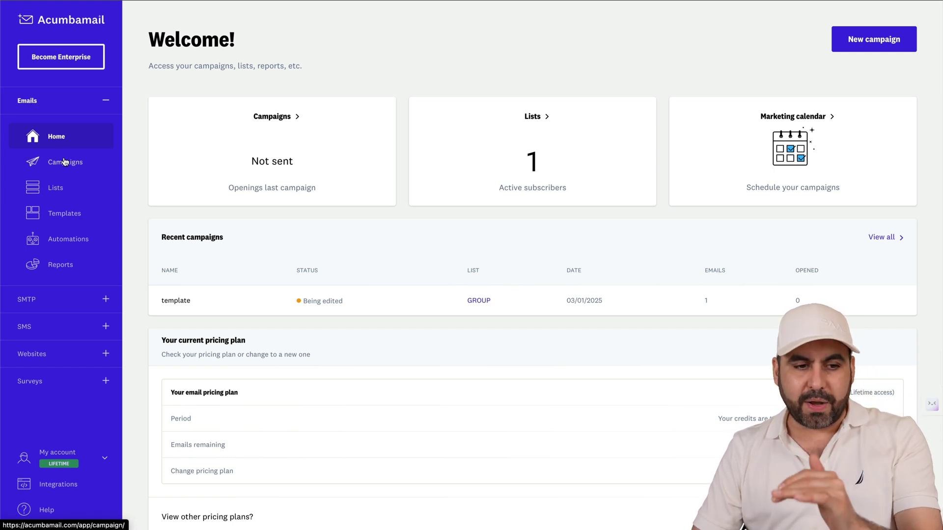
- Switch to the Acumbamail dashboard and create a new email campaign of the Newsletter type
click(78, 166)
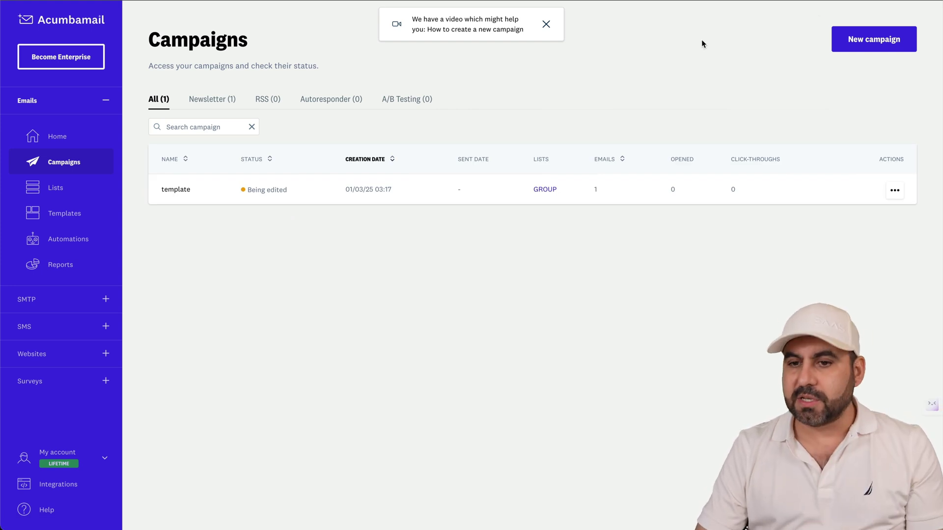
click(864, 43)
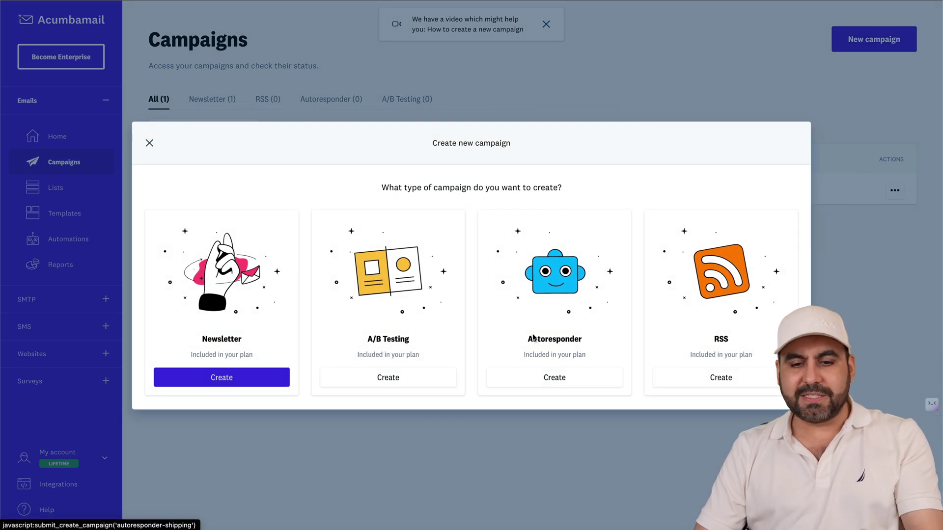
click(229, 385)
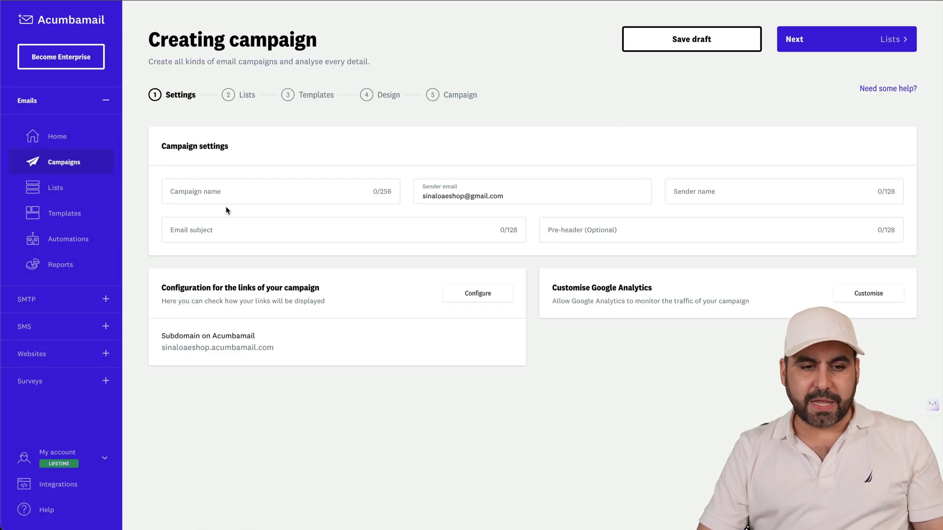
- Fill in the campaign settings with "test" as the campaign name, sender name and email subject
click(229, 196)
click(682, 183)
text(tes)
click(316, 241)
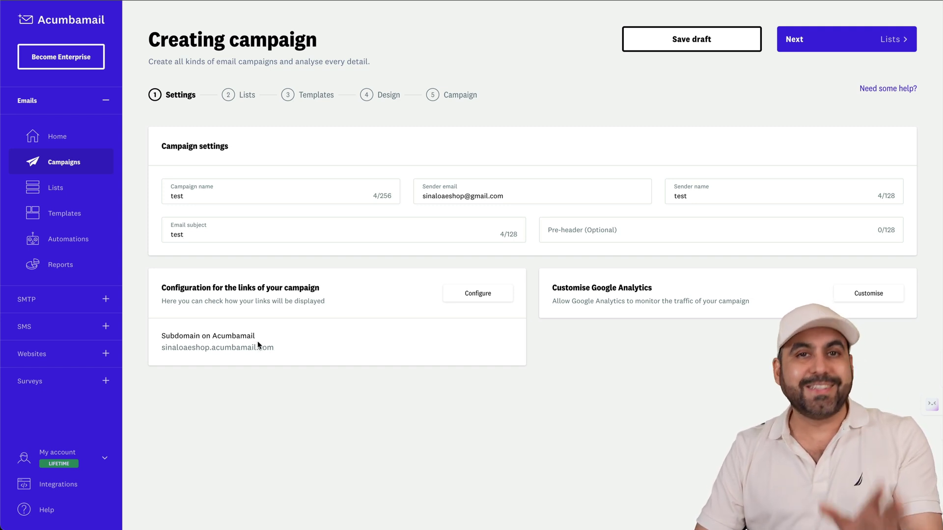
- Proceed to the subscriber lists, assign the GROUP list to the campaign and continue to the template choice
click(794, 38)
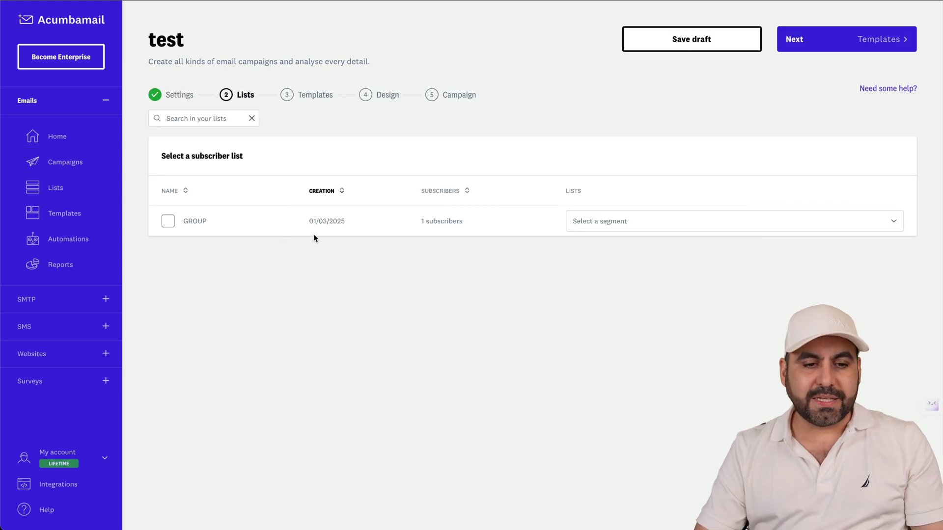
click(168, 223)
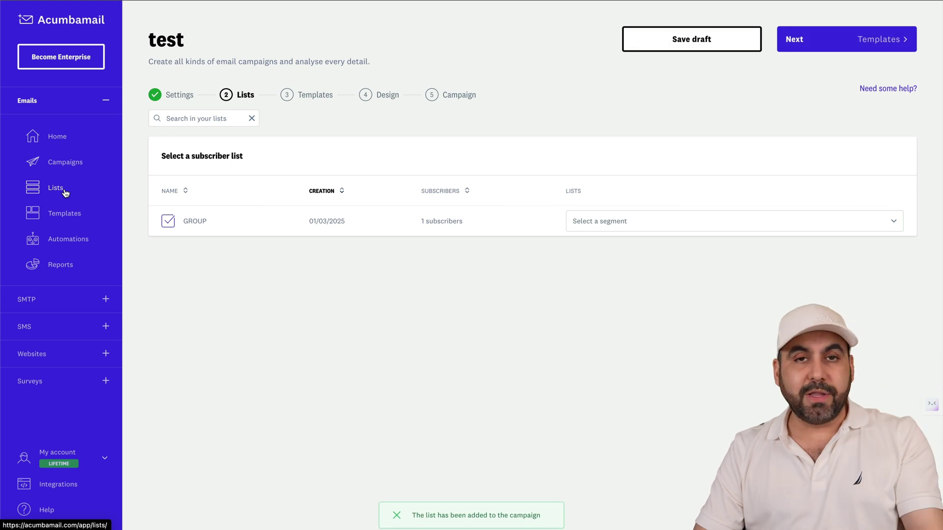
click(799, 30)
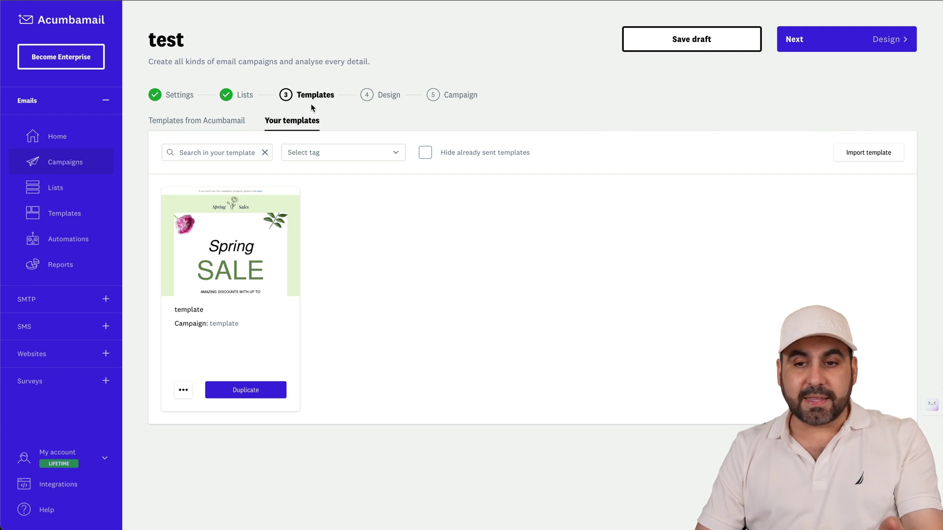
- Duplicate the saved Spring Sale template for this campaign under the name "tewsy"
click(239, 390)
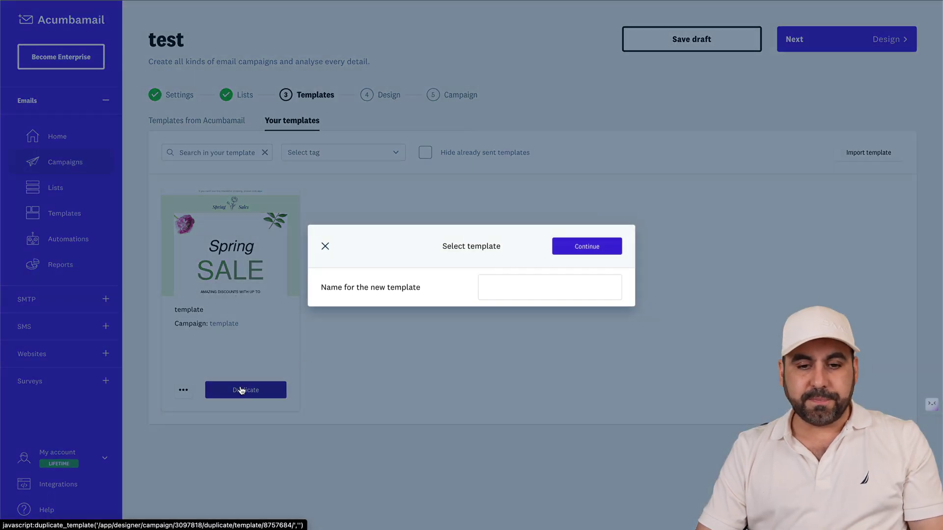
click(566, 280)
text(tews)
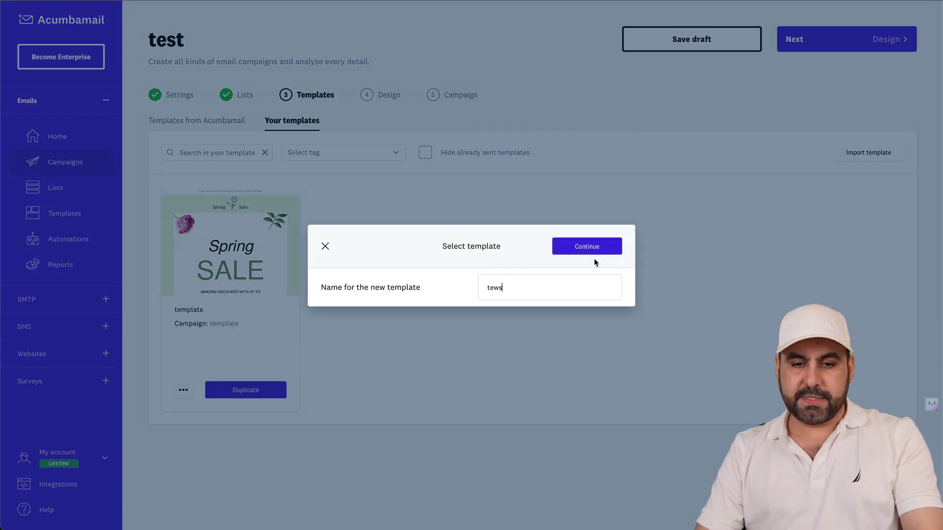
text(y)
click(597, 246)
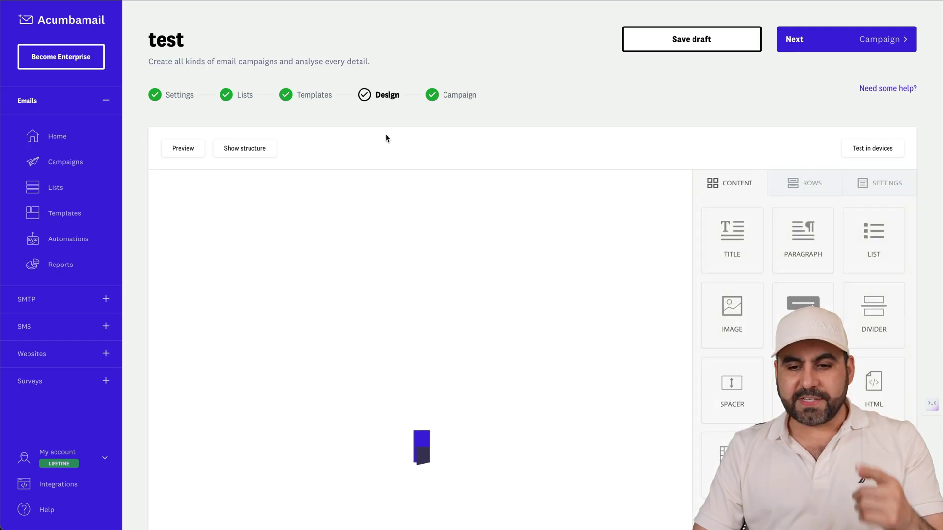
- Examine the Spring Sale email design by selecting its heading, discount text and button blocks and viewing their properties
scroll(710, 145, down, 2)
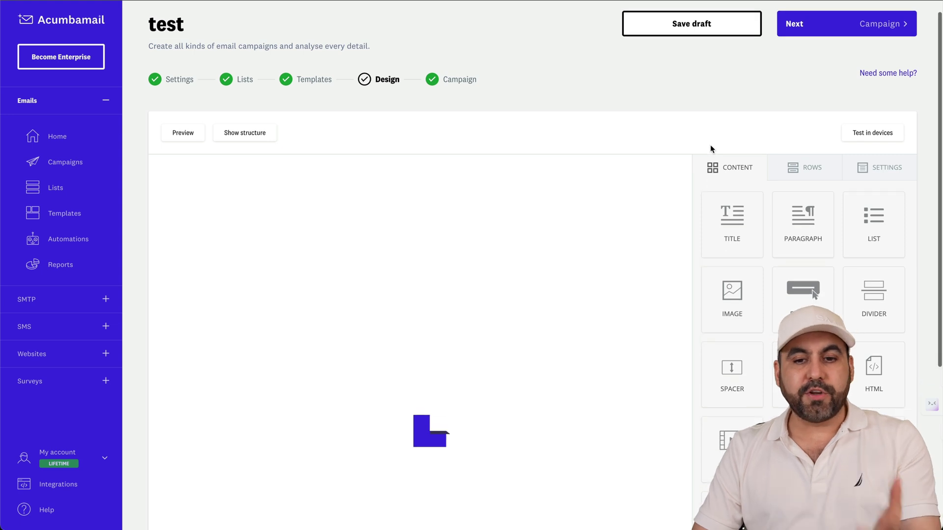
scroll(511, 238, down, 4)
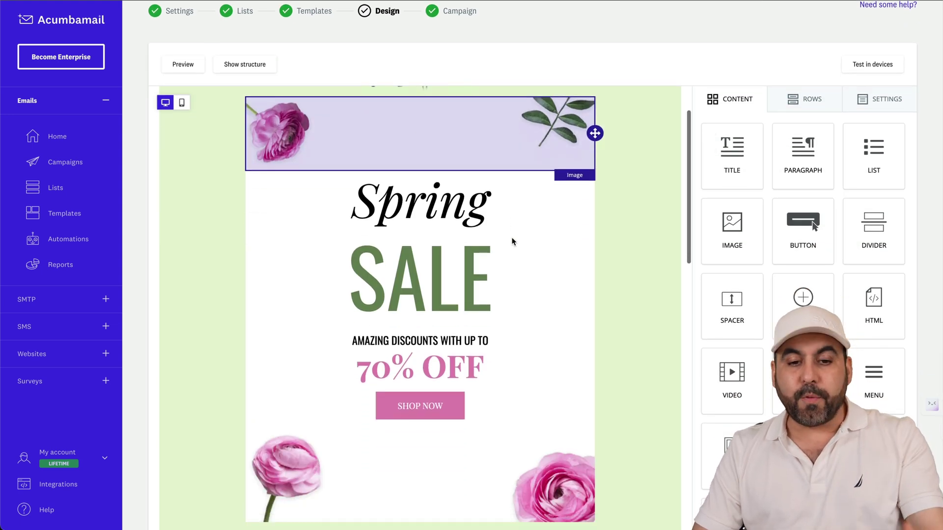
click(471, 300)
click(428, 399)
click(426, 367)
click(441, 279)
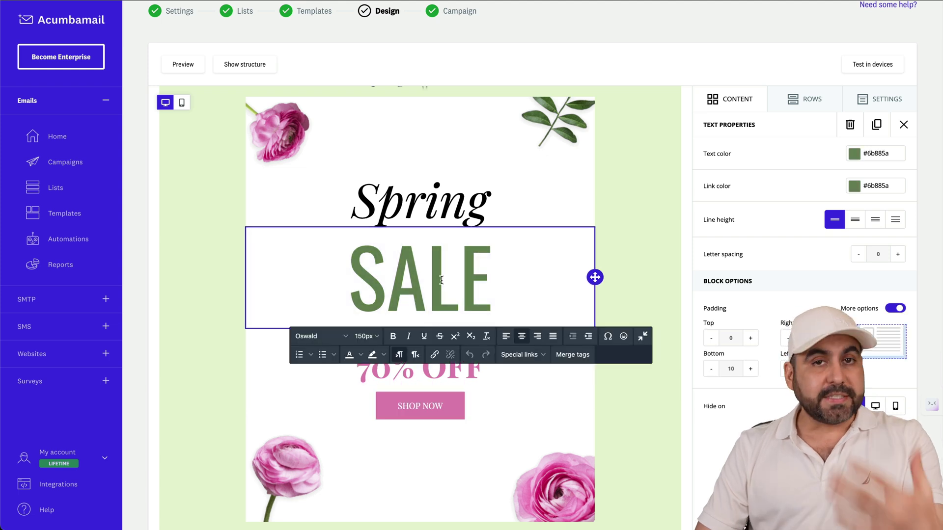
click(467, 201)
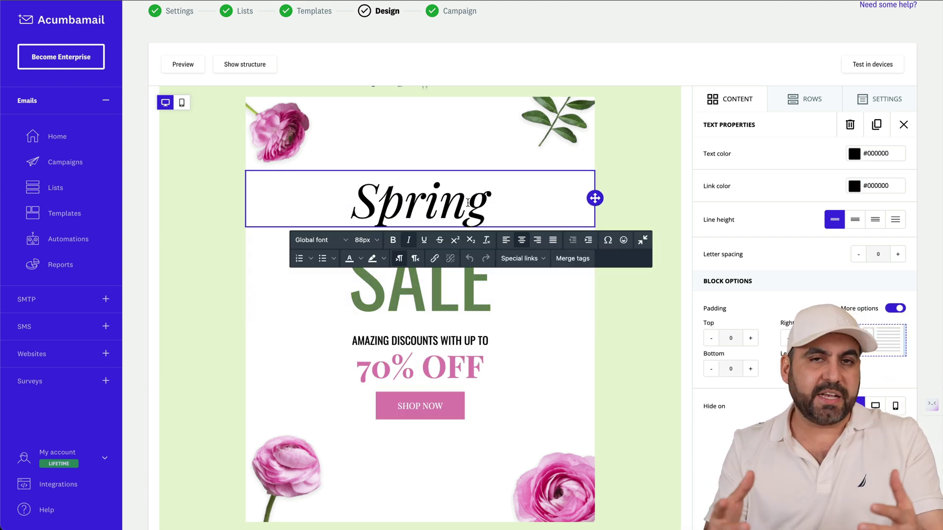
click(488, 403)
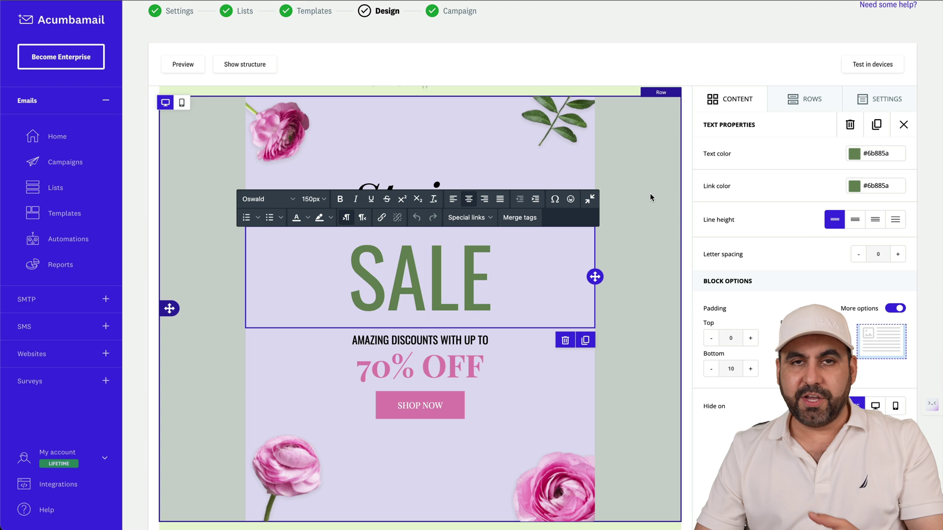
click(407, 283)
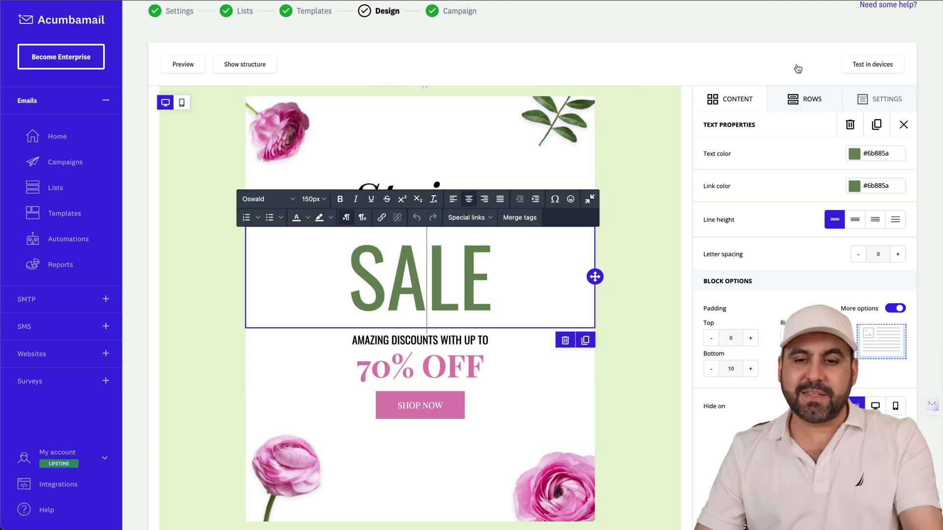
- Examine the available row layouts and the general design settings of the email
click(799, 100)
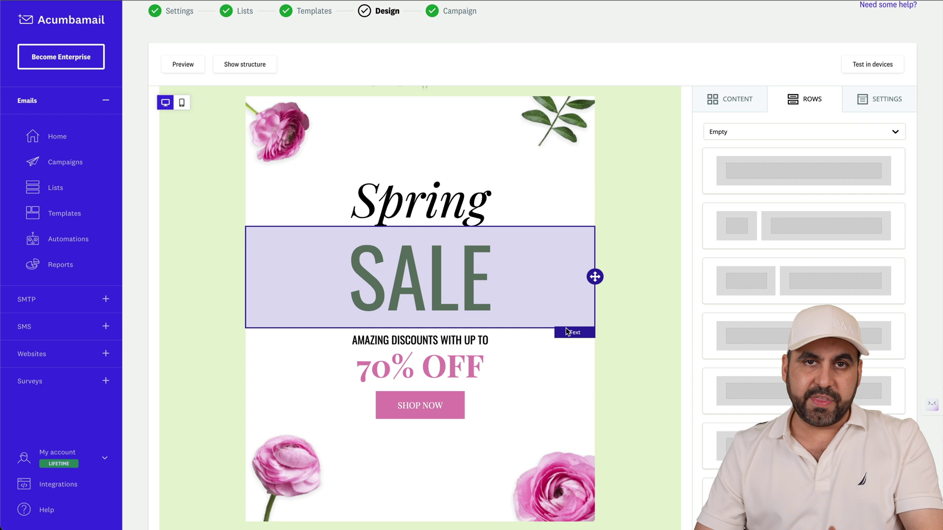
click(874, 104)
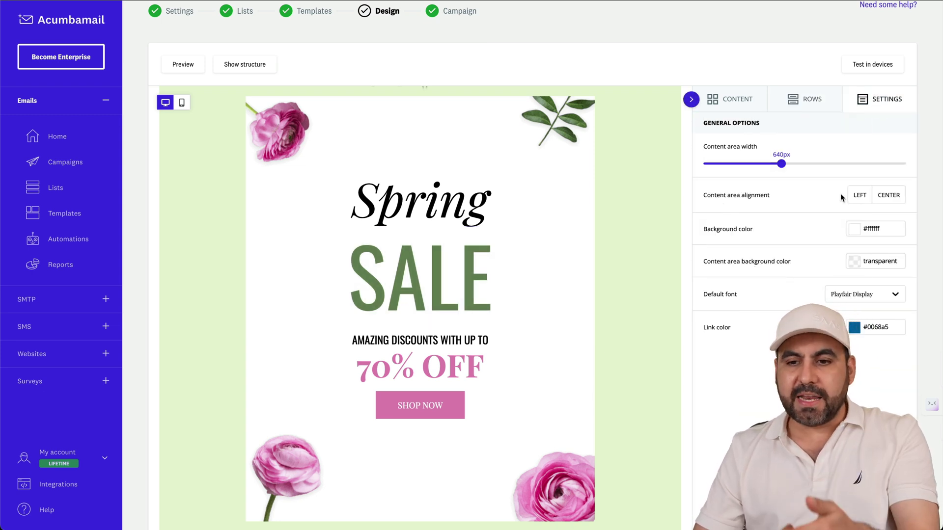
scroll(828, 130, up, 2)
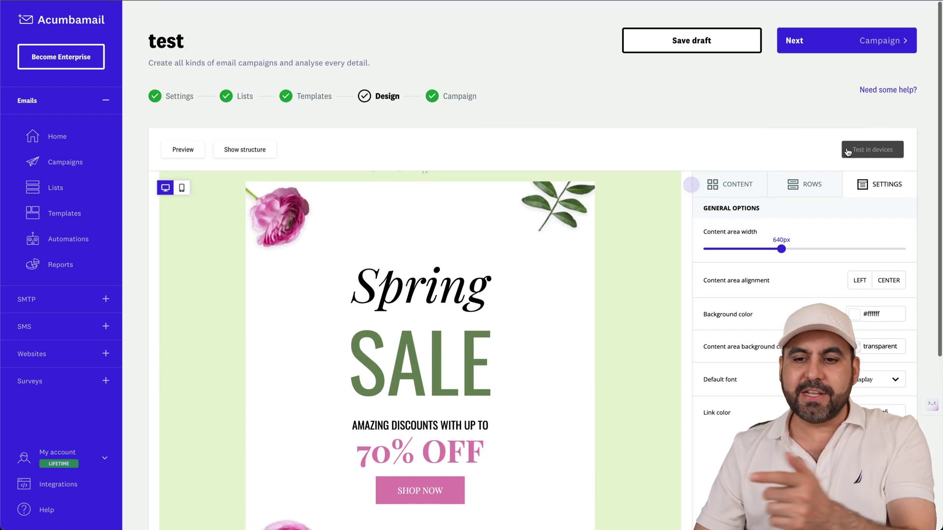
- Advance to the final campaign stage and review its summary, testing tools and the immediate and scheduled sending options
click(805, 44)
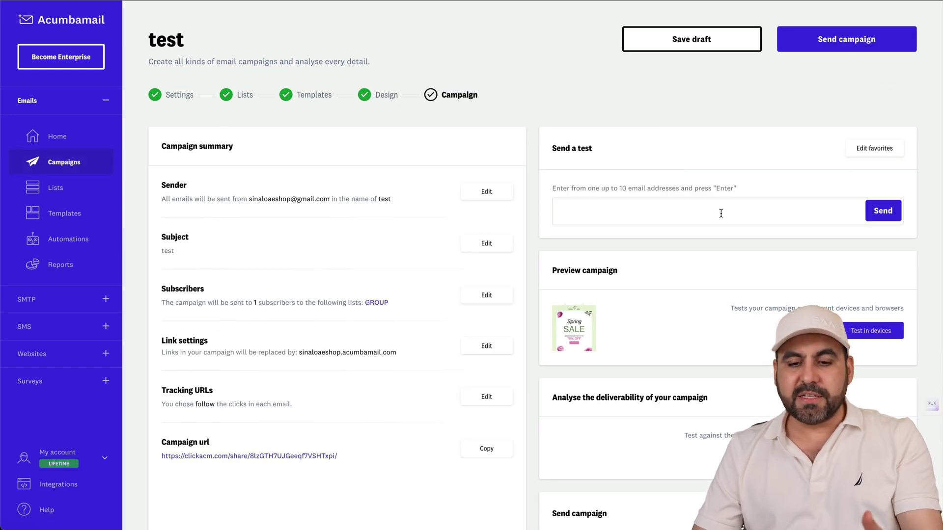
scroll(721, 213, down, 4)
scroll(721, 213, down, 1)
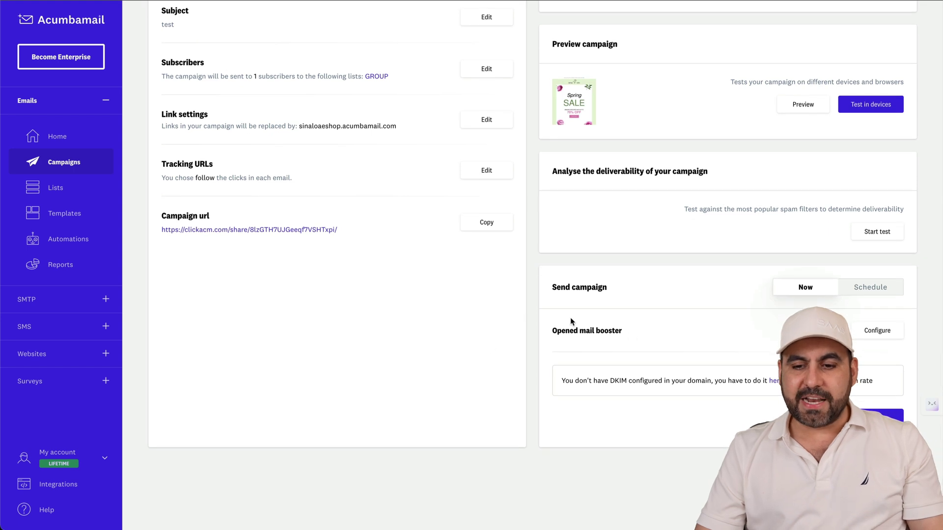
click(874, 290)
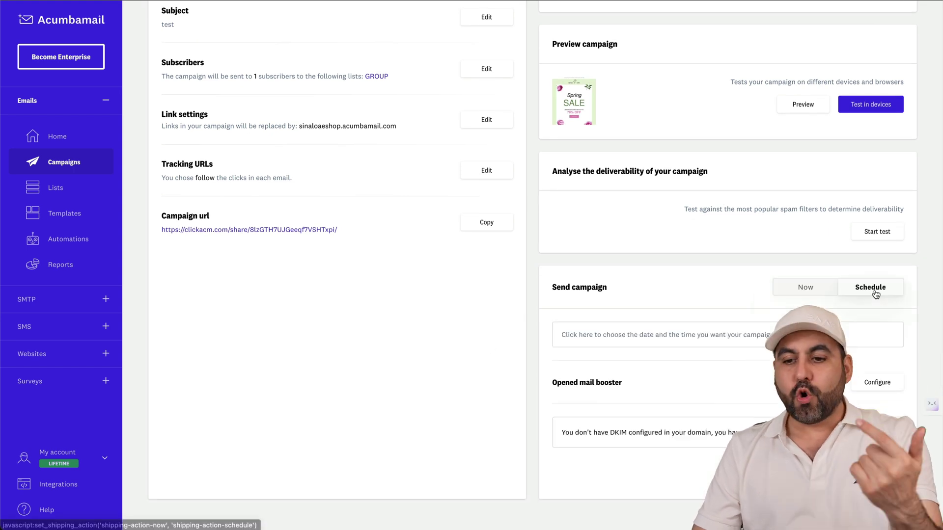
click(824, 291)
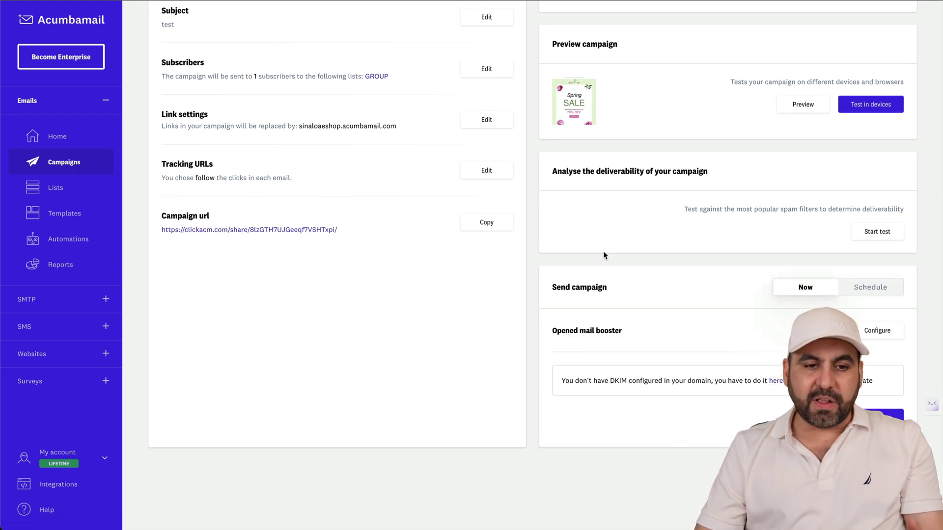
scroll(603, 251, up, 5)
scroll(603, 255, down, 1)
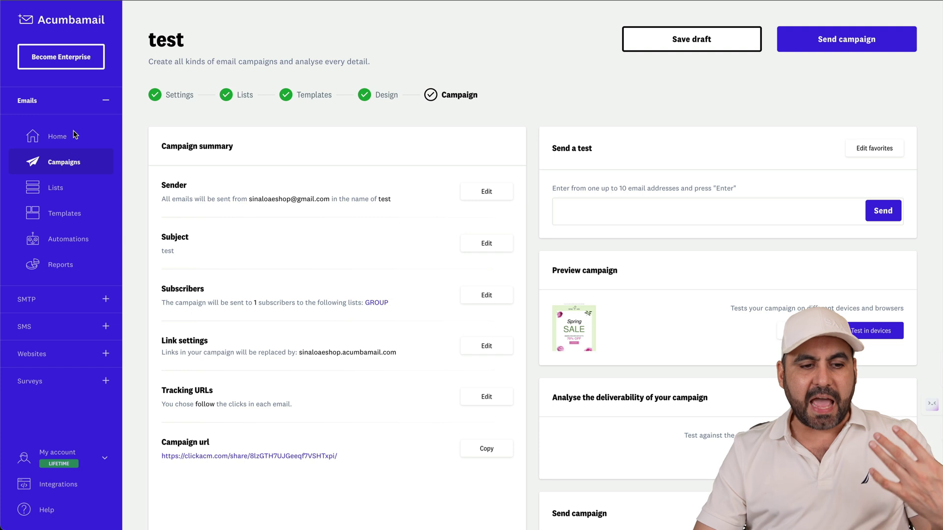
- Create a new email automation named "new test"
click(79, 240)
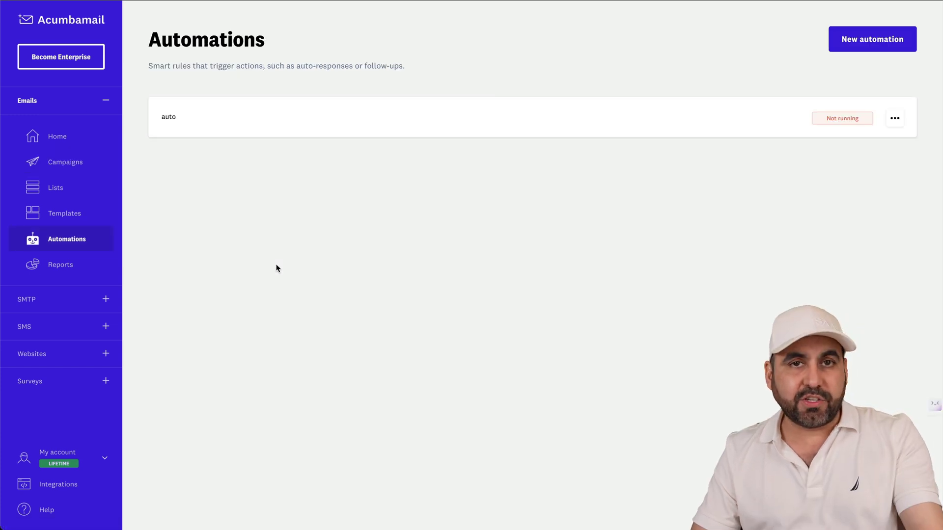
click(868, 44)
text(new)
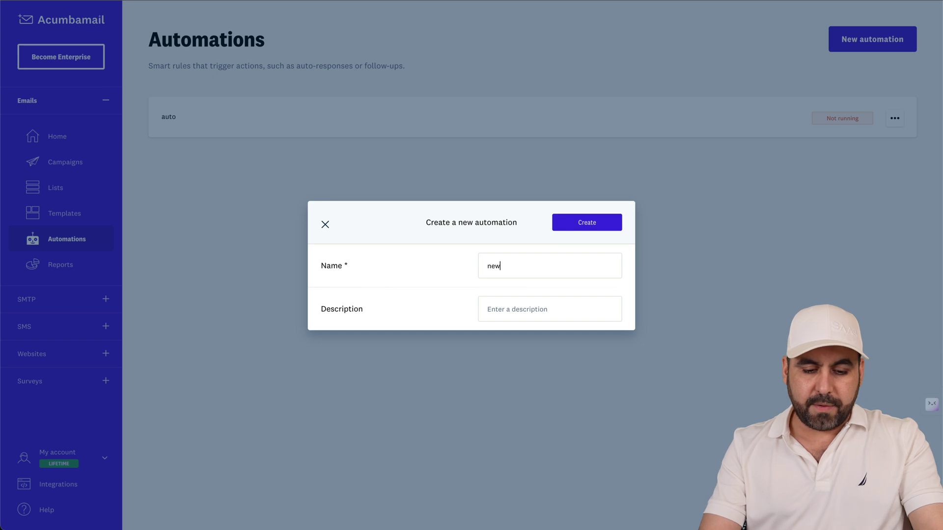
text( test)
click(594, 225)
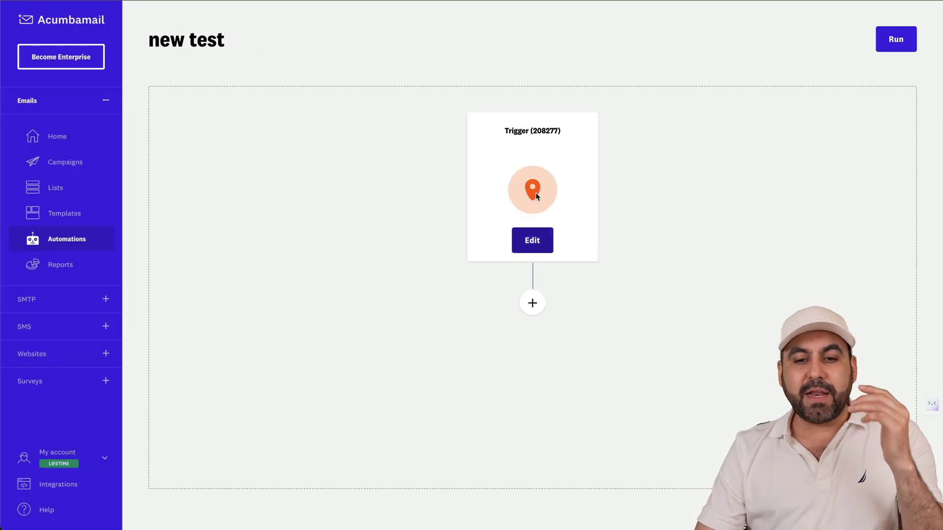
- Configure the automation's trigger to use the GROUP list and fire on "New subscriber on the list"
click(537, 243)
click(685, 152)
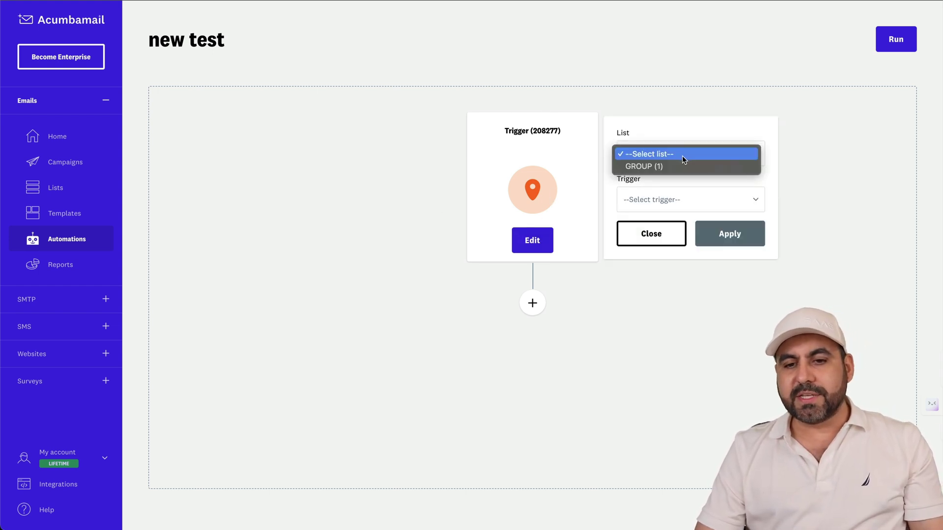
click(666, 167)
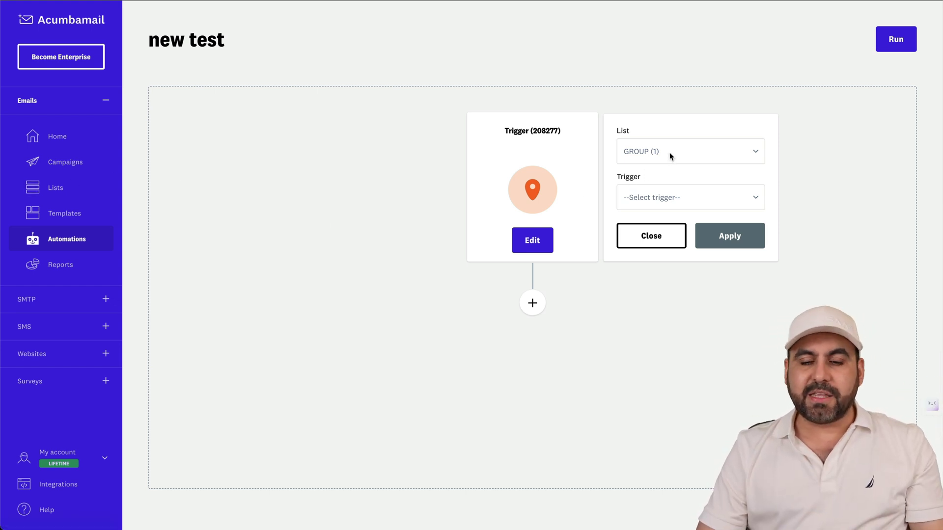
click(697, 187)
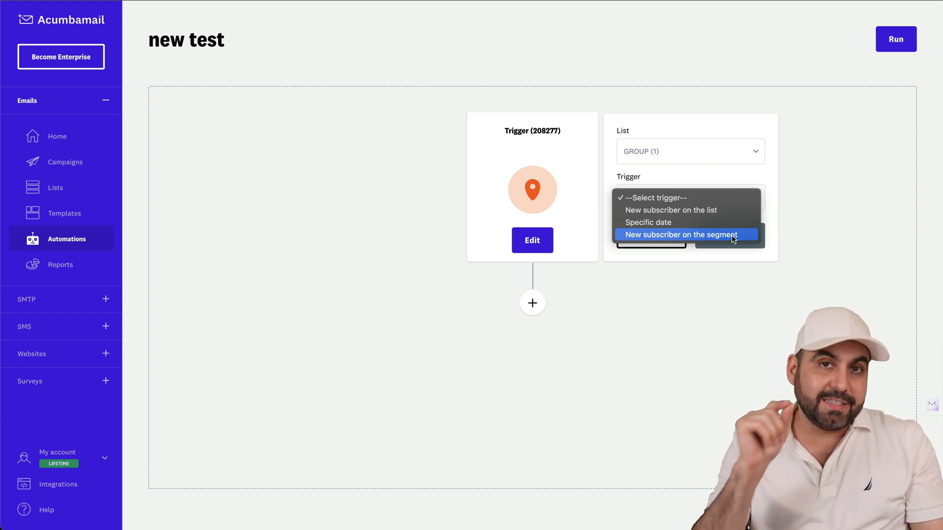
click(692, 210)
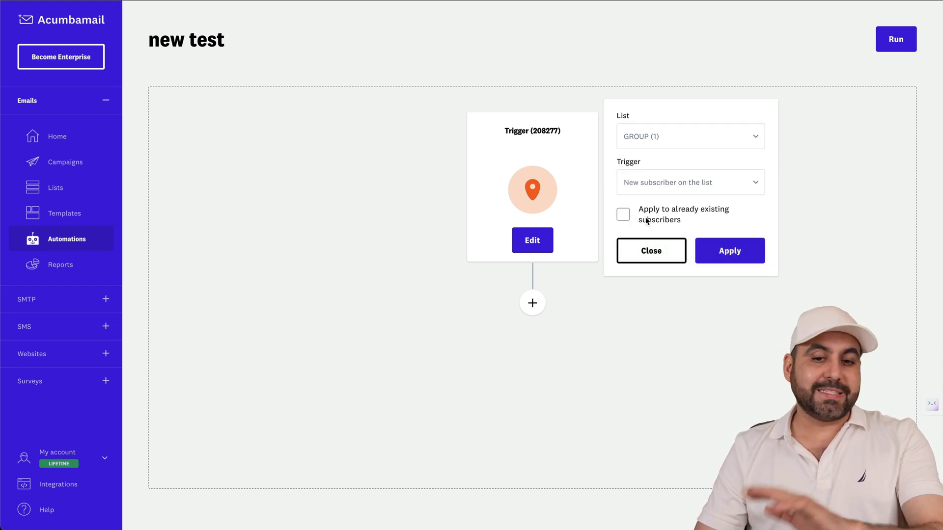
click(728, 252)
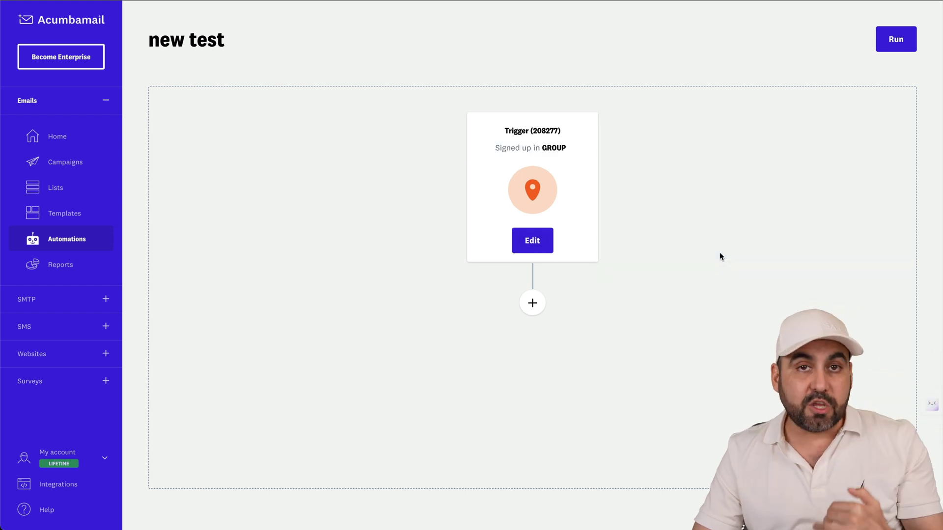
- Add a Delay module directly below the trigger in the workflow
click(533, 304)
scroll(566, 300, down, 1)
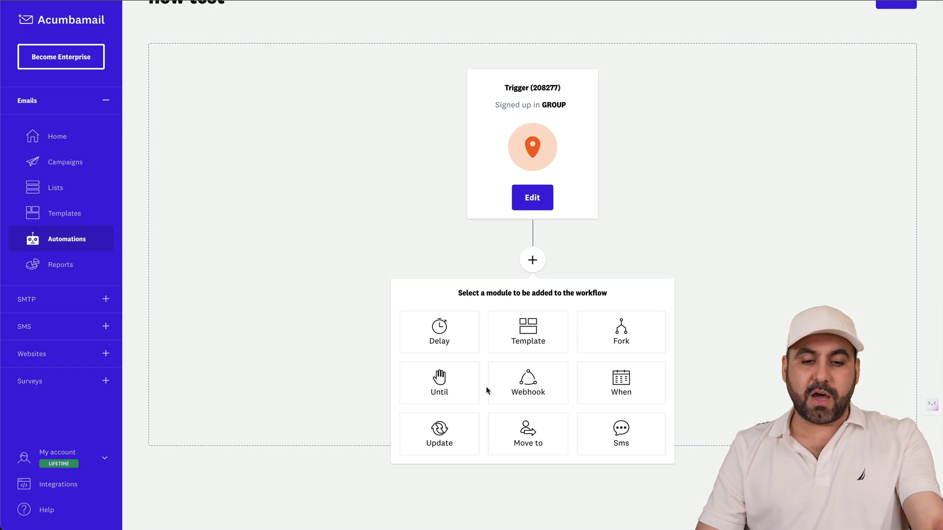
click(457, 334)
scroll(520, 348, down, 2)
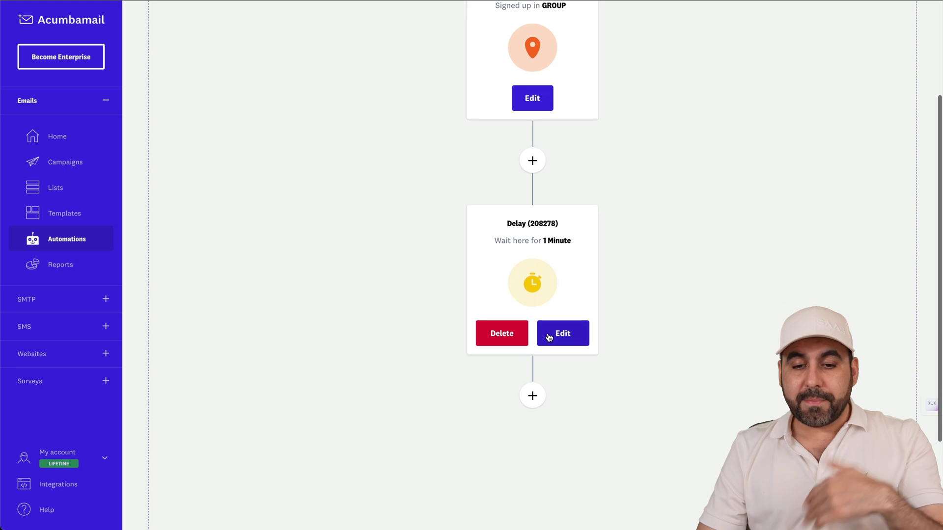
- Set the Delay module's waiting time to 2 and its time unit to Days
click(558, 336)
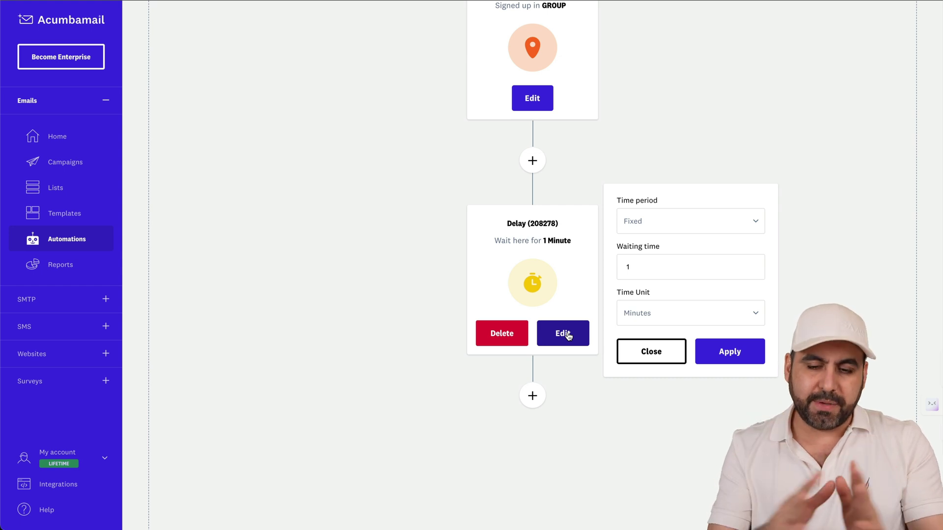
click(685, 313)
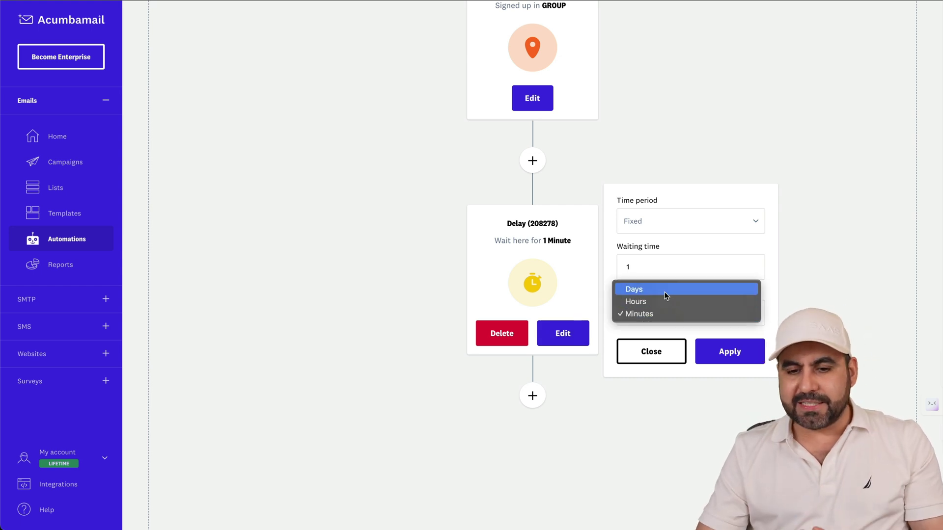
click(644, 274)
key(BackSpace)
text(2)
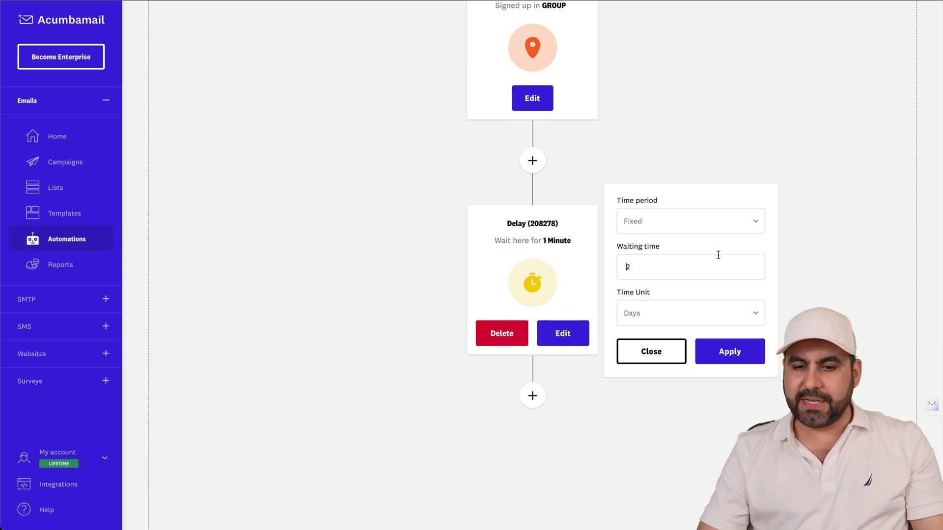
click(732, 349)
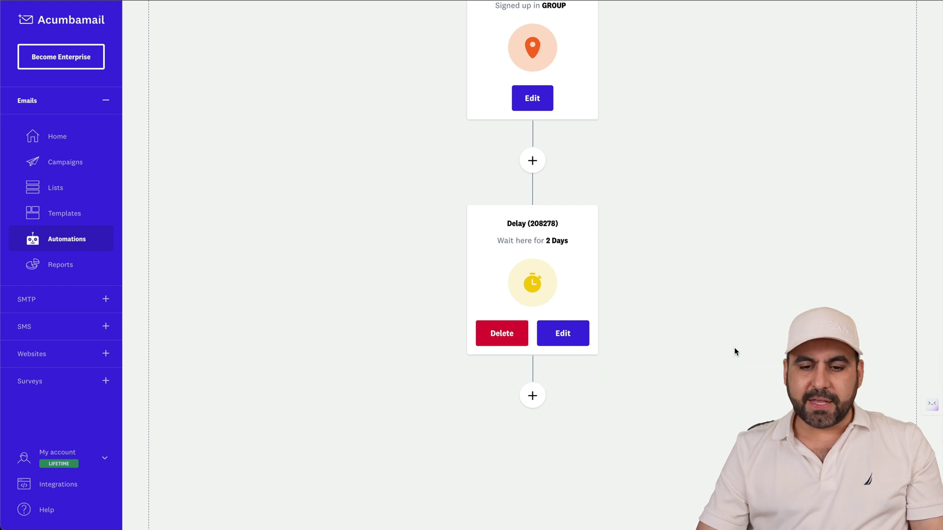
- Add a Fork module below the two-day delay
scroll(612, 269, down, 2)
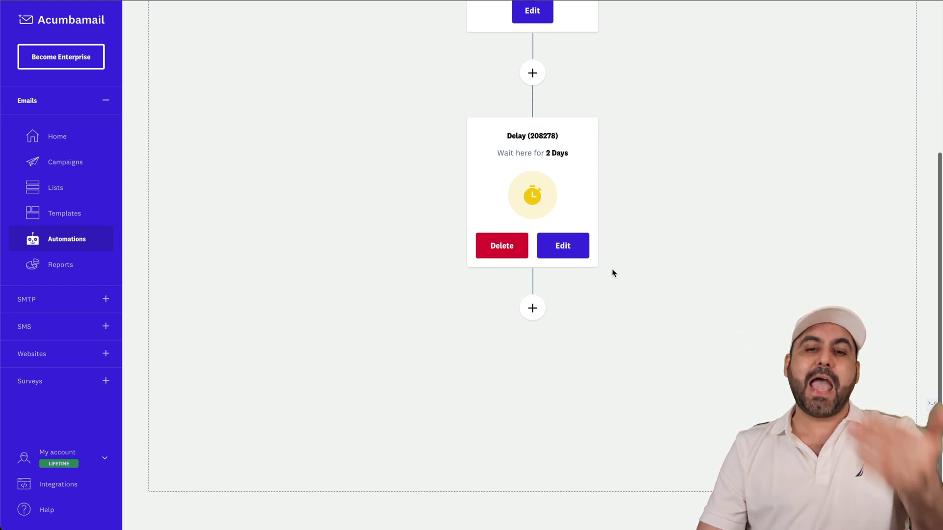
click(532, 308)
scroll(530, 328, down, 1)
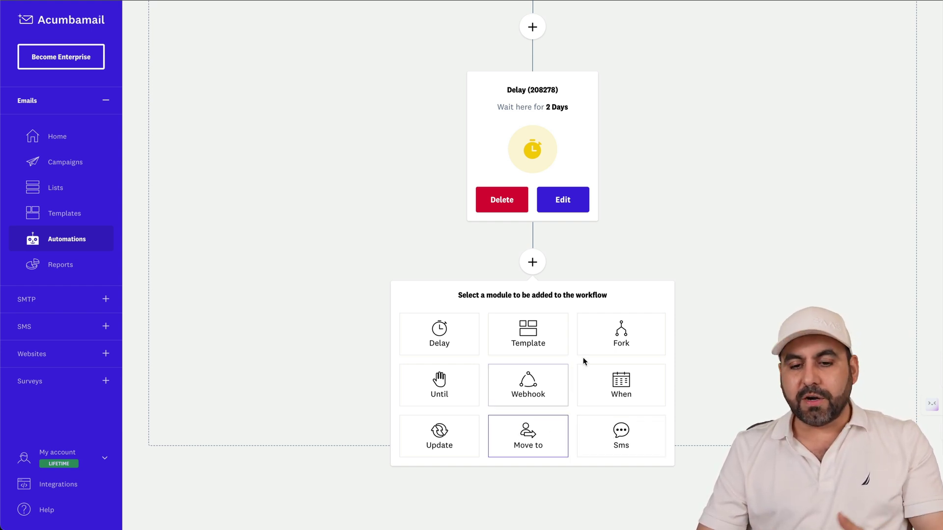
click(622, 336)
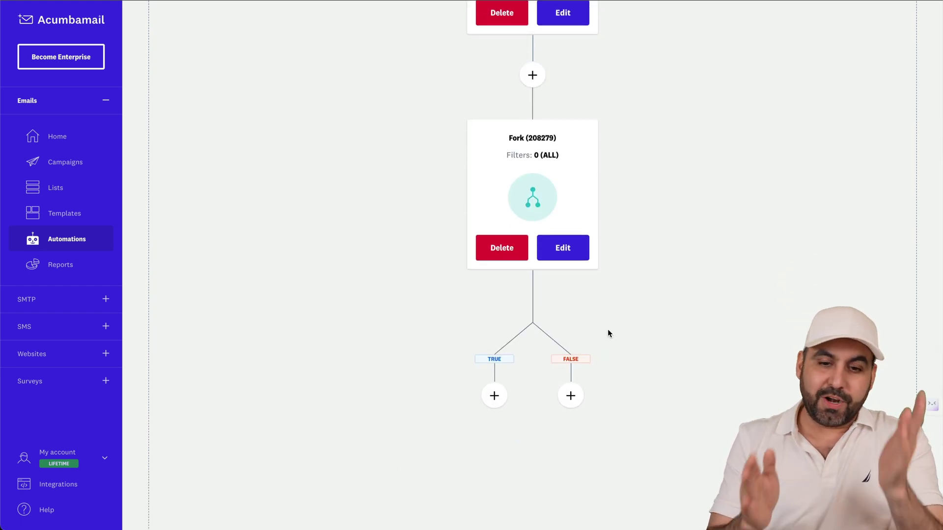
- Define the fork's rule with the email field, the Contains operator and a text value, and apply it
click(571, 250)
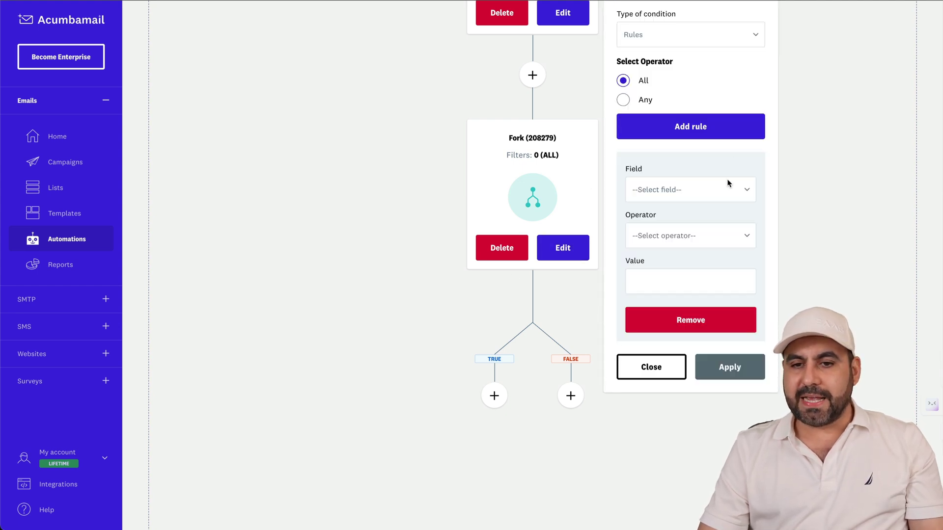
click(717, 192)
click(674, 201)
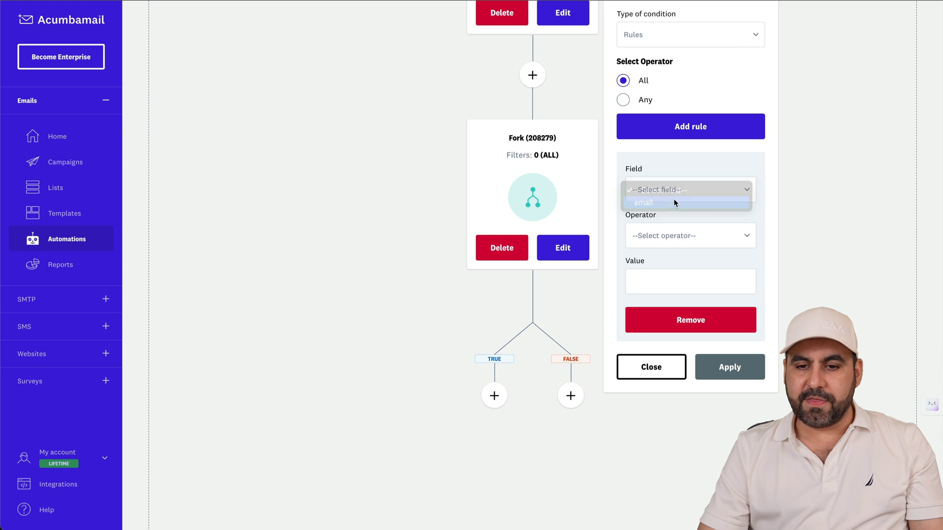
click(669, 235)
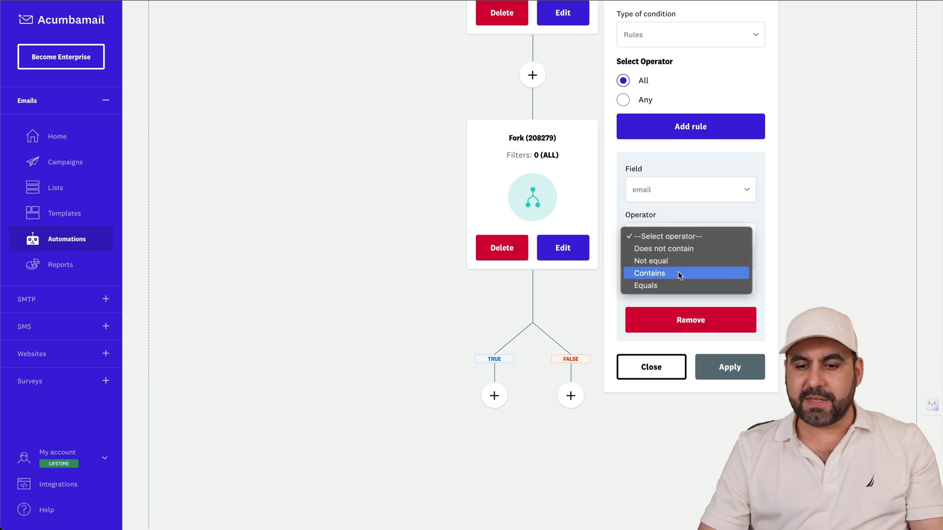
key(Escape)
click(663, 285)
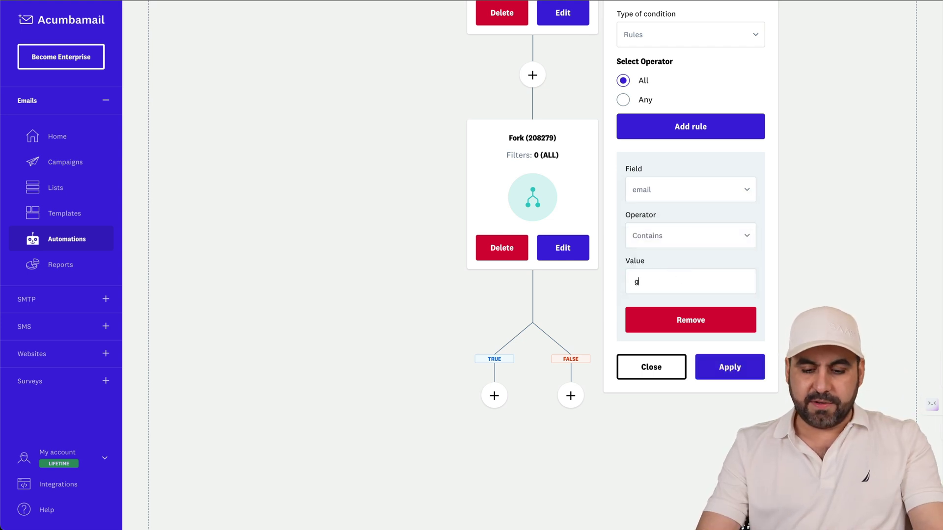
click(729, 371)
- Add a Template module to the fork's FALSE branch and open its settings
click(495, 397)
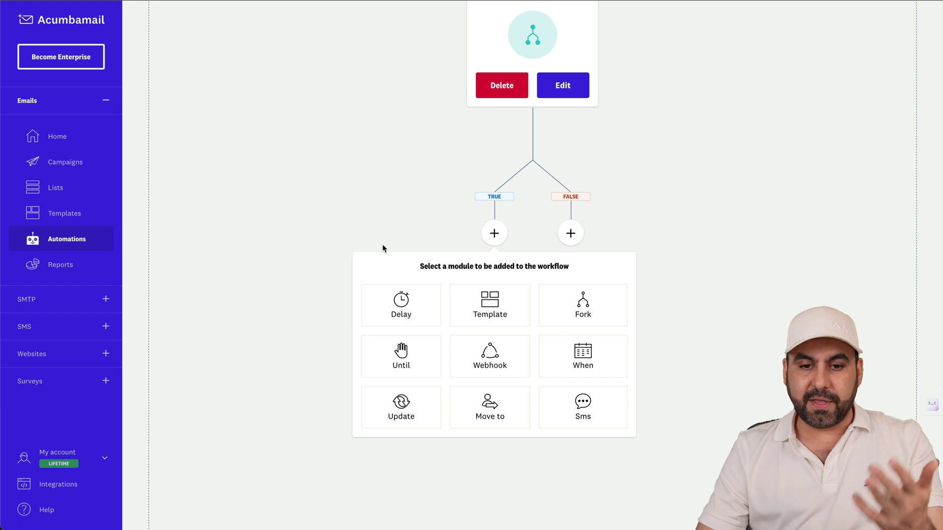
click(570, 233)
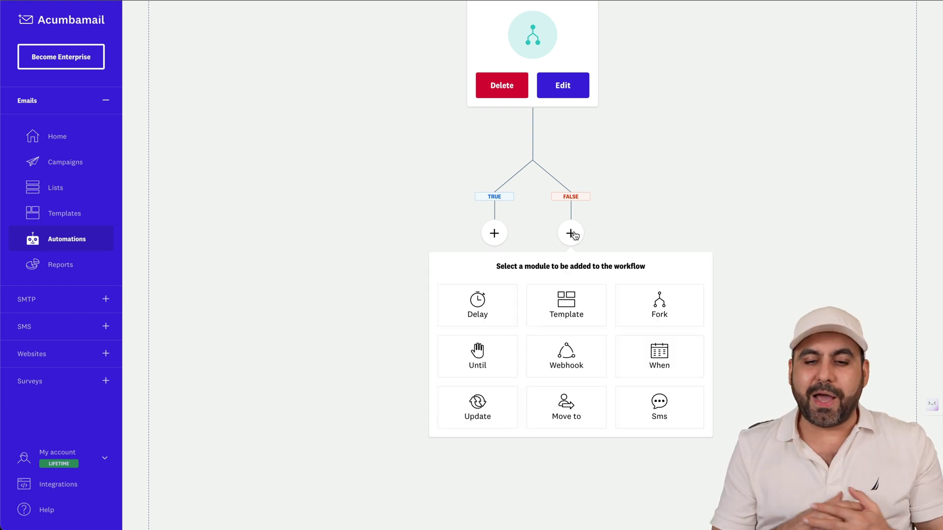
click(585, 310)
click(597, 412)
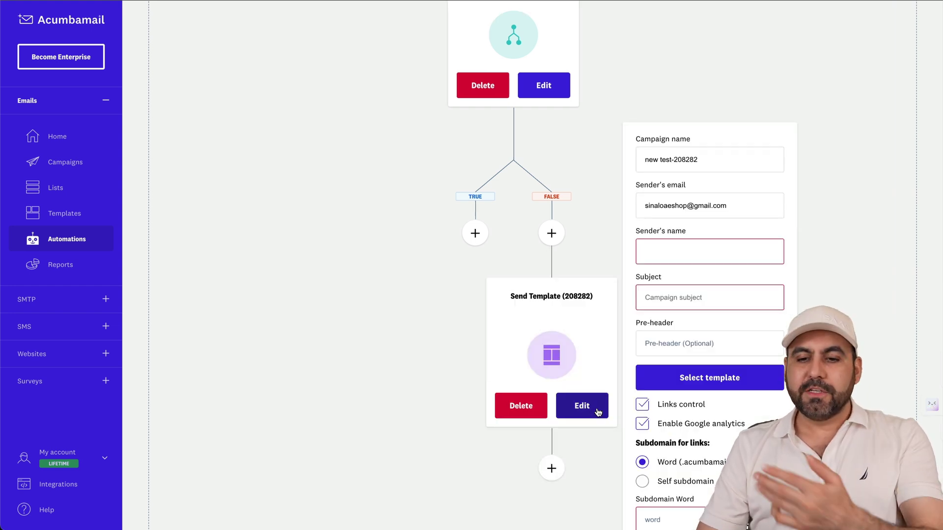
- Review the Send Template module's campaign settings, close them, and look over the whole workflow from trigger to final module
scroll(716, 307, down, 4)
scroll(715, 305, up, 3)
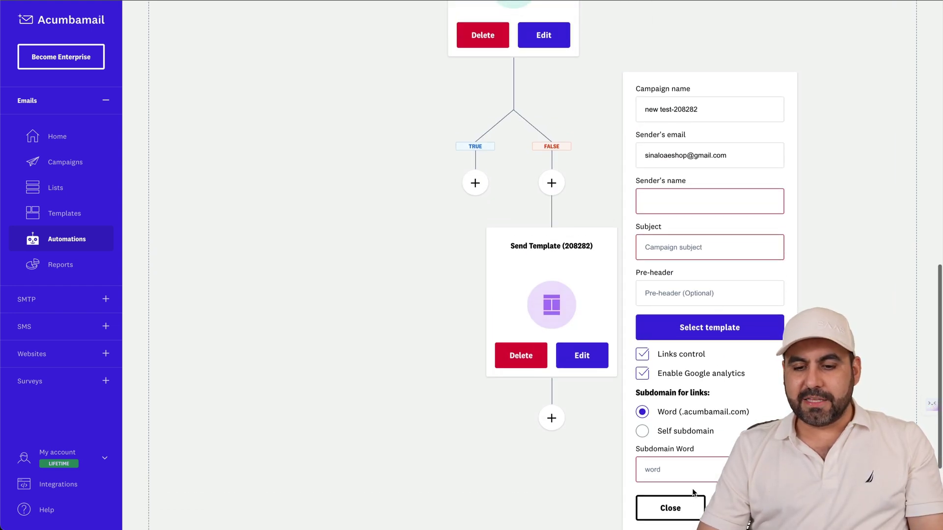
click(682, 502)
scroll(626, 350, up, 5)
scroll(626, 350, up, 7)
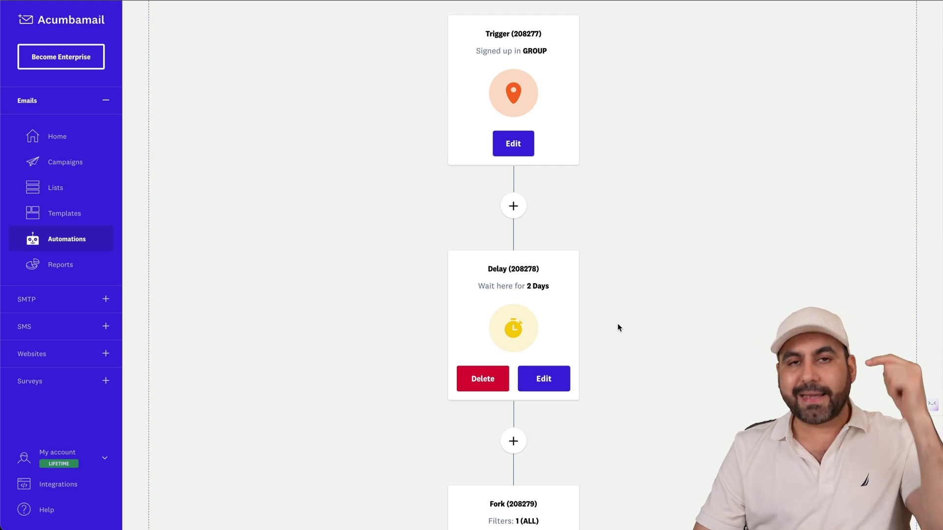
scroll(619, 327, down, 3)
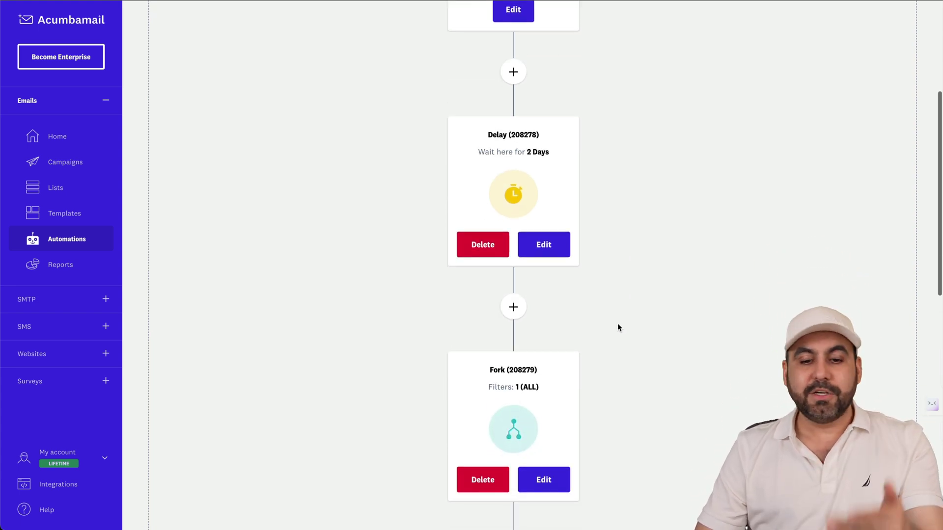
scroll(608, 280, down, 5)
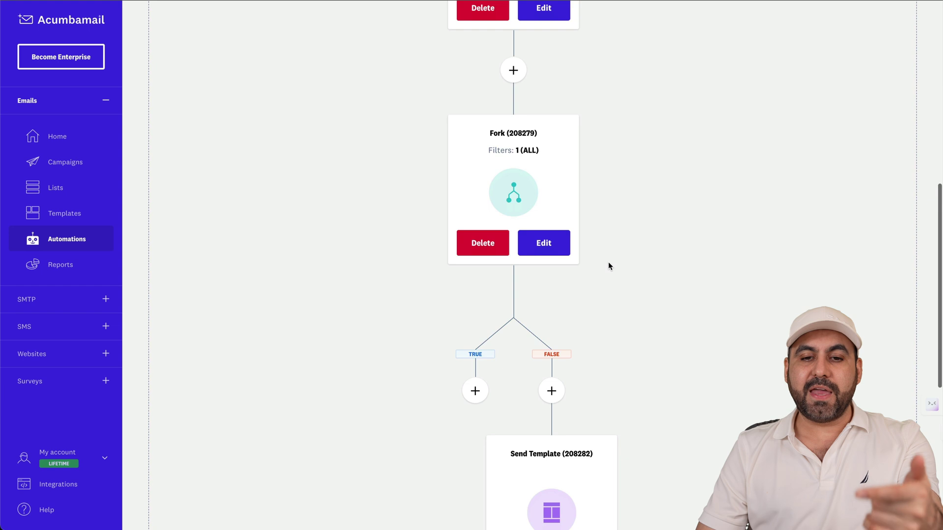
scroll(562, 227, down, 2)
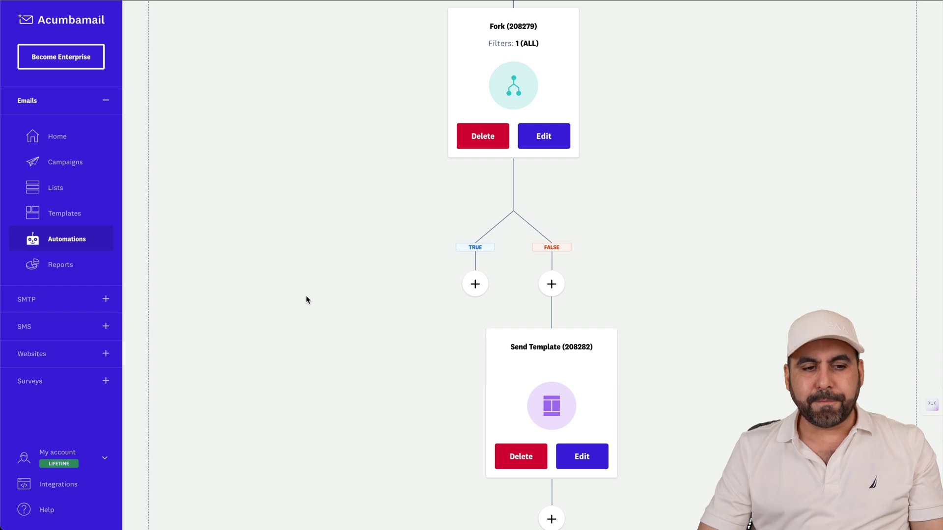
- Open the subscriber lists and examine the actions available for the GROUP list
click(65, 194)
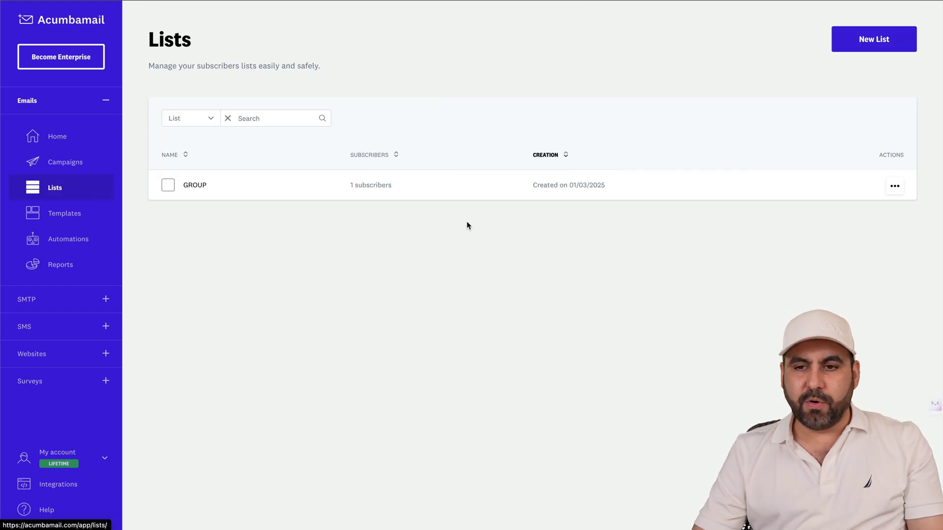
click(902, 193)
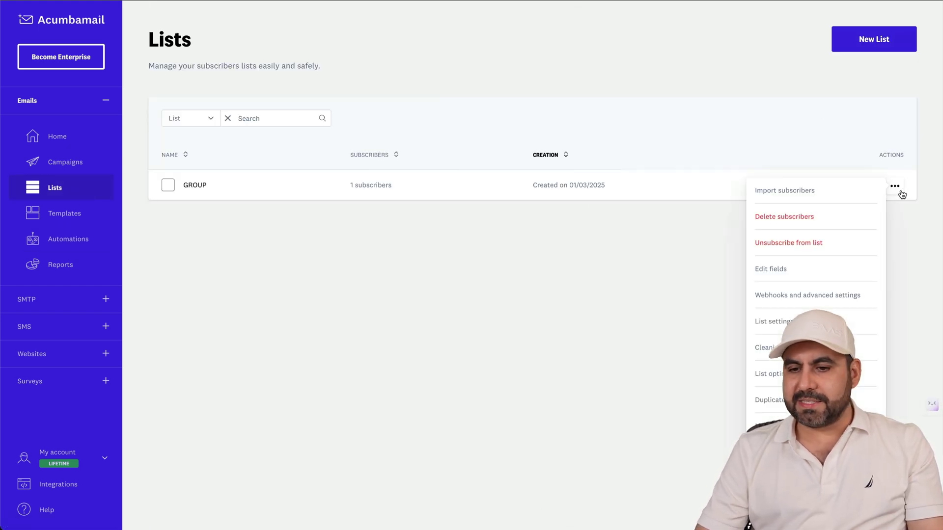
click(903, 193)
click(902, 193)
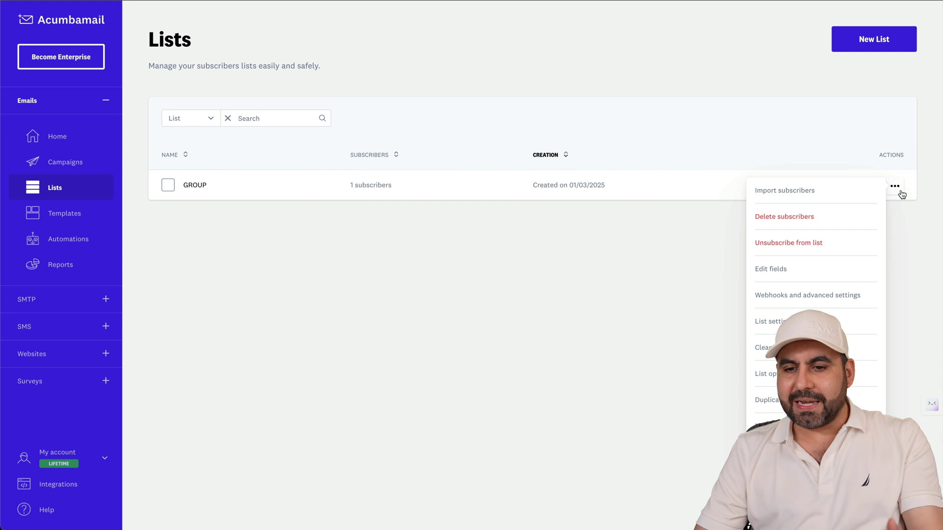
- Create a new subscriber list named "test", keeping the default sender email and English as the list language
click(866, 37)
click(530, 249)
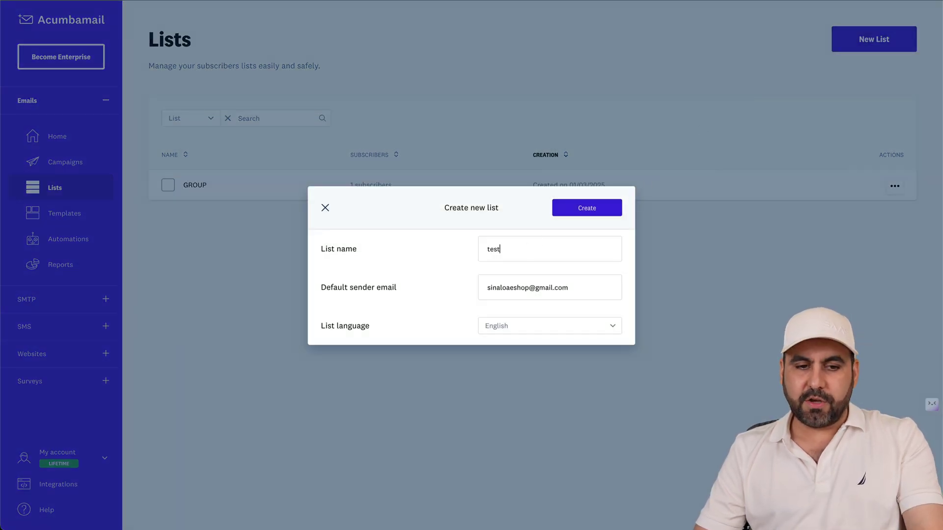
click(584, 212)
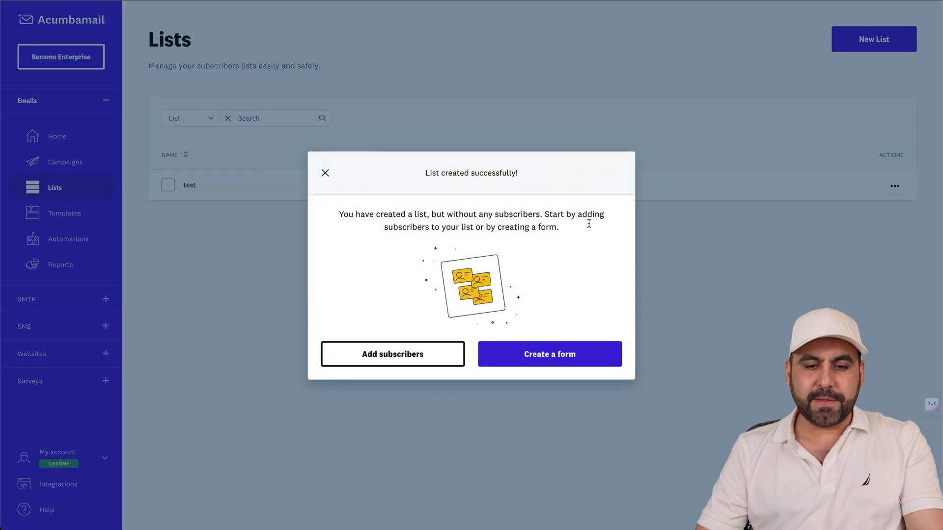
- Examine the test list's subscriber import methods, its fields and its subscription forms
click(431, 356)
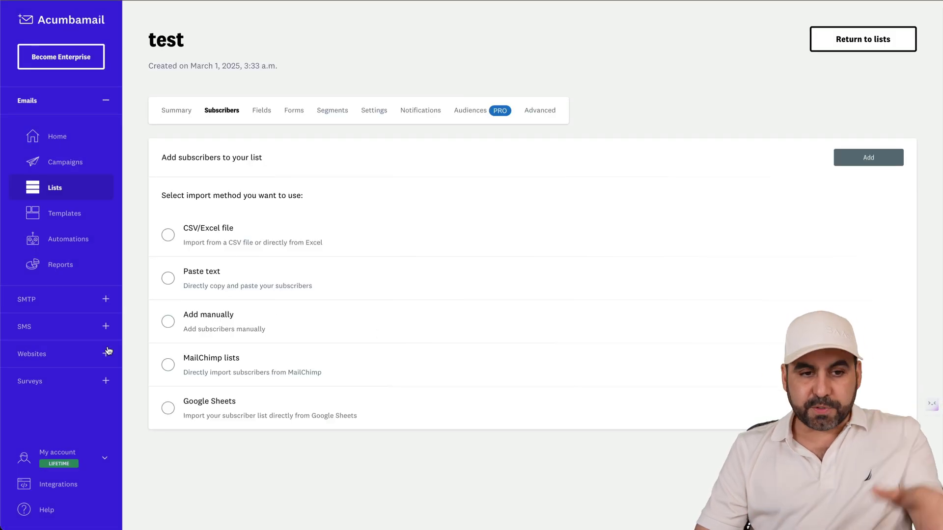
drag(148, 39, 231, 38)
click(210, 80)
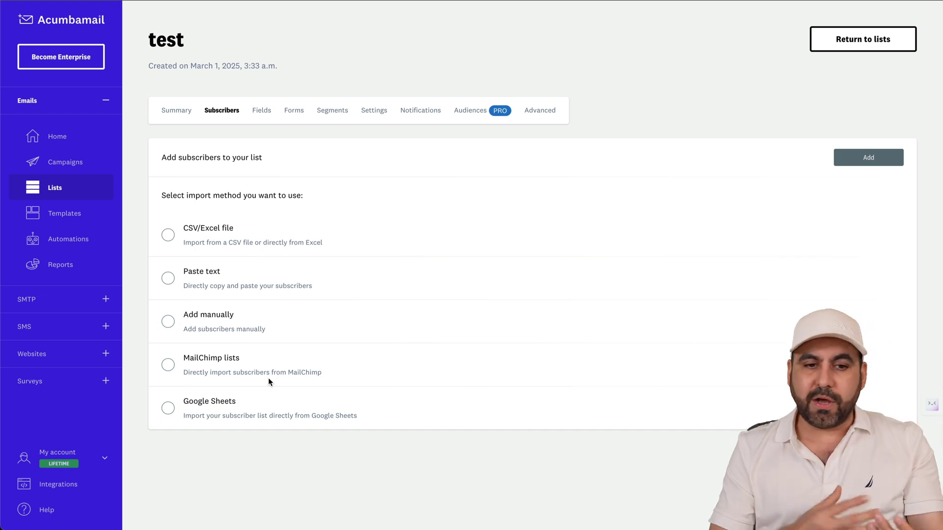
click(259, 110)
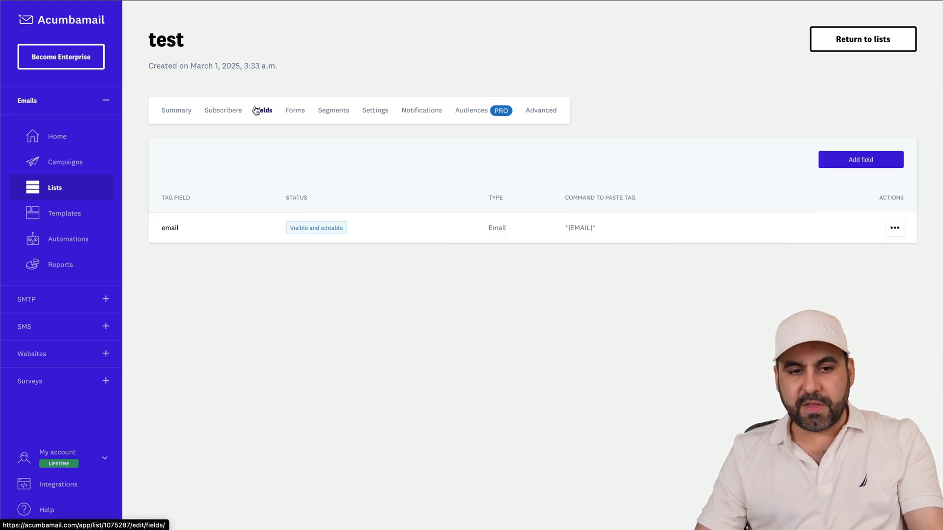
click(292, 113)
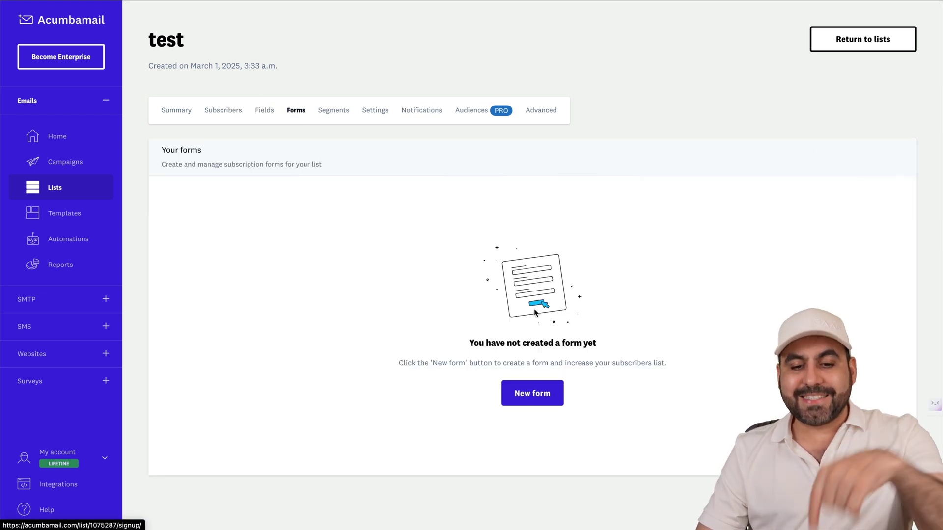
- Create a Sidebar subscription form named "test" using the predesigned navy template with the blue Subscribe button
click(524, 399)
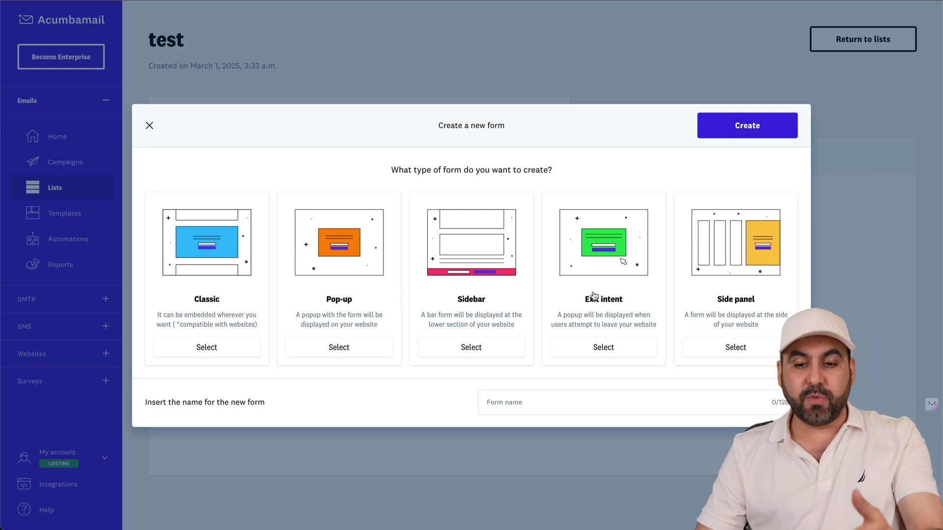
click(479, 347)
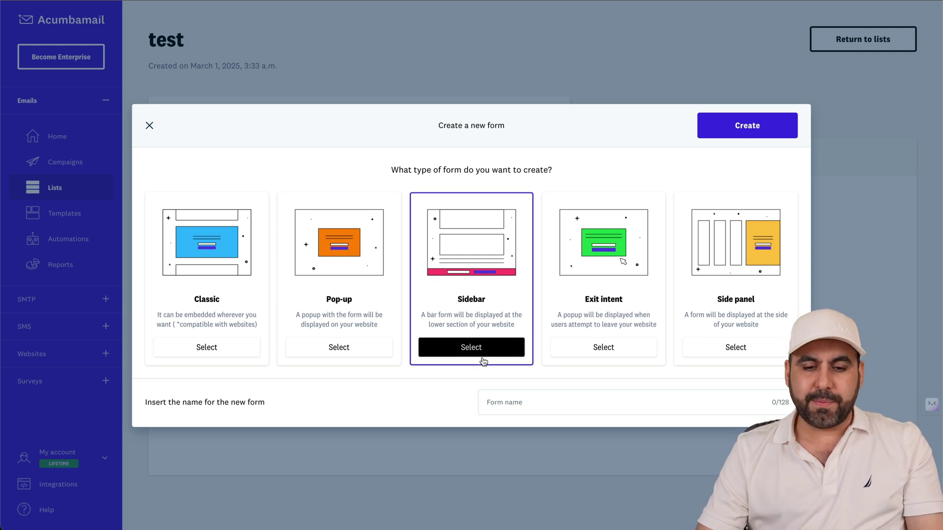
click(534, 407)
text(test)
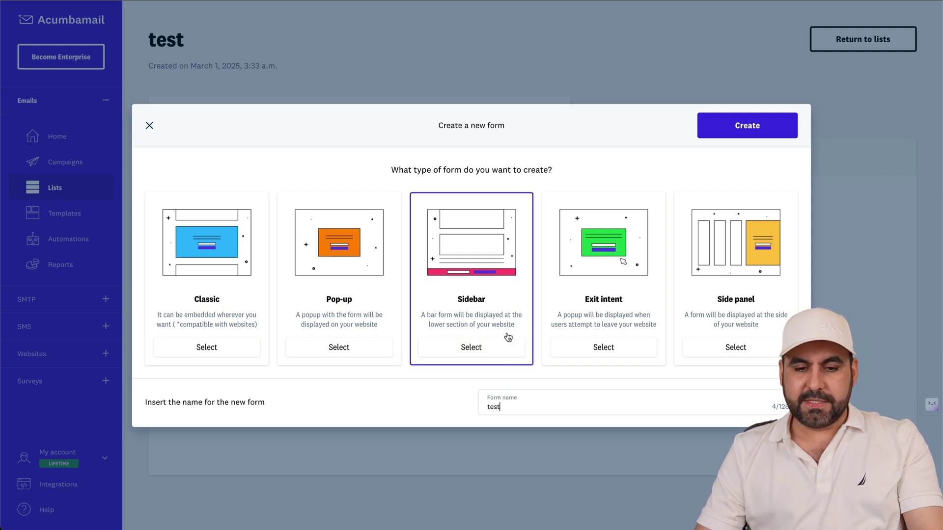
click(760, 125)
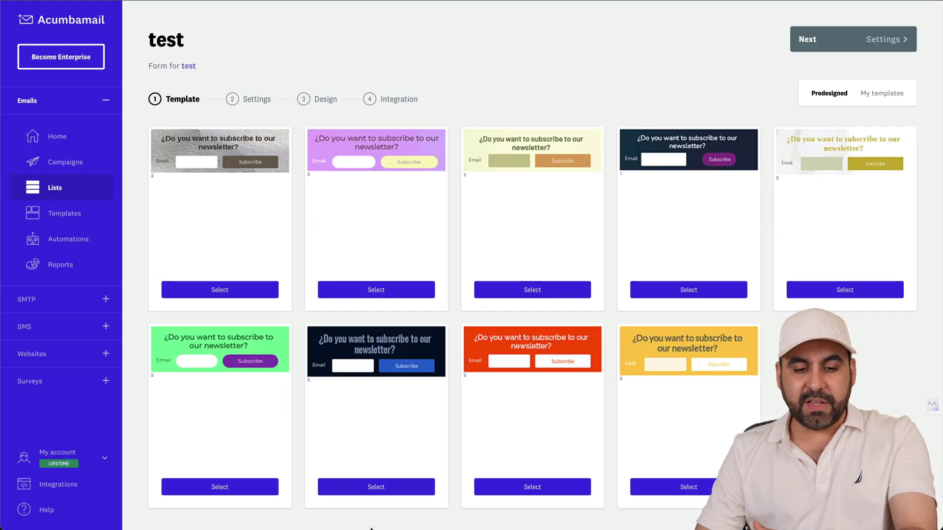
click(396, 490)
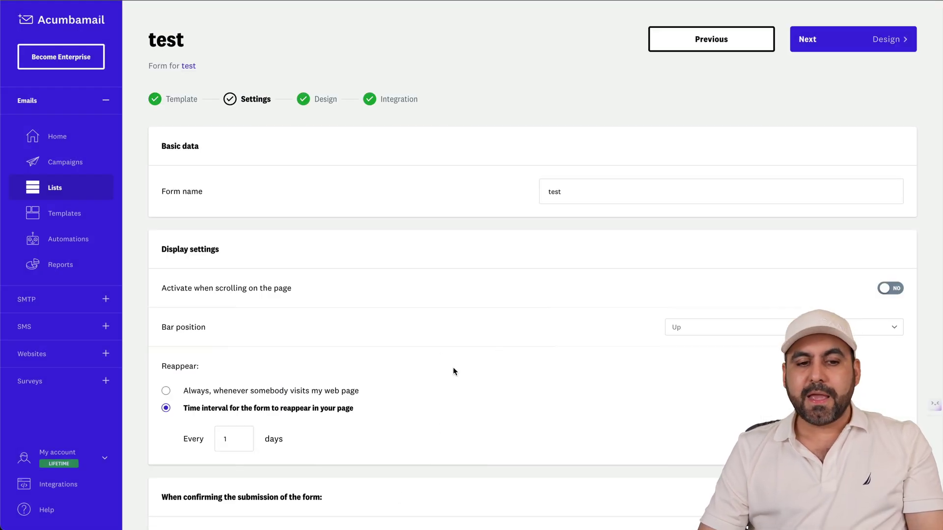
- Review the test form's display settings and its submission confirmation options
scroll(560, 315, down, 6)
scroll(560, 316, up, 6)
scroll(496, 314, down, 1)
scroll(496, 315, up, 1)
scroll(495, 315, down, 1)
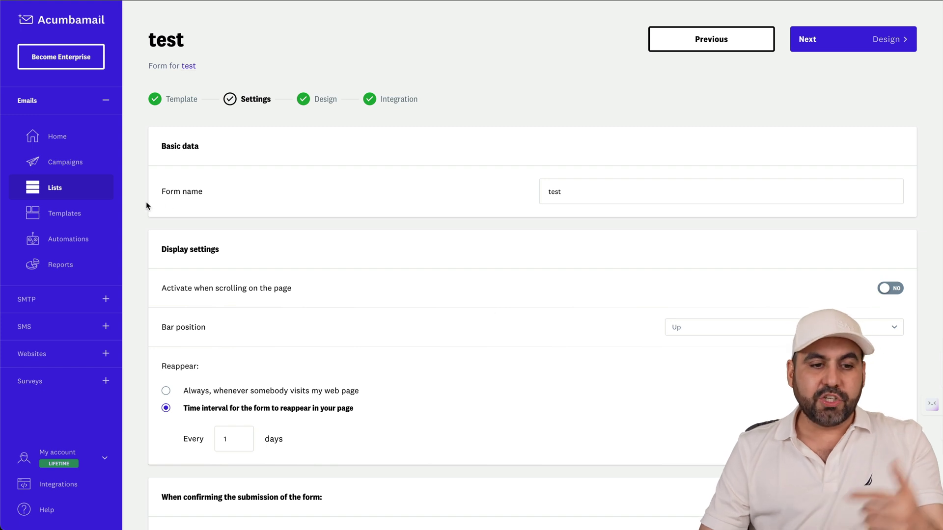
- Return to the lists and examine the test list's settings, notifications, Facebook audiences and advanced options
click(42, 192)
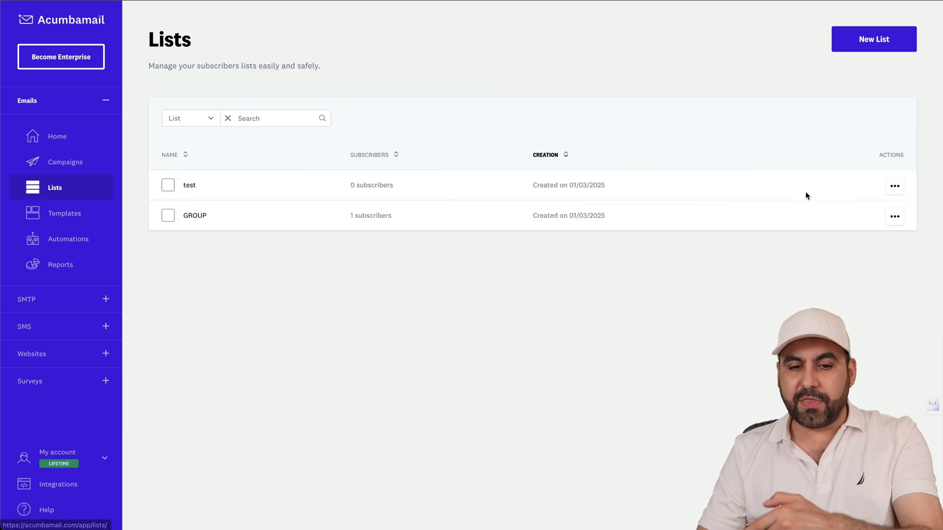
click(894, 186)
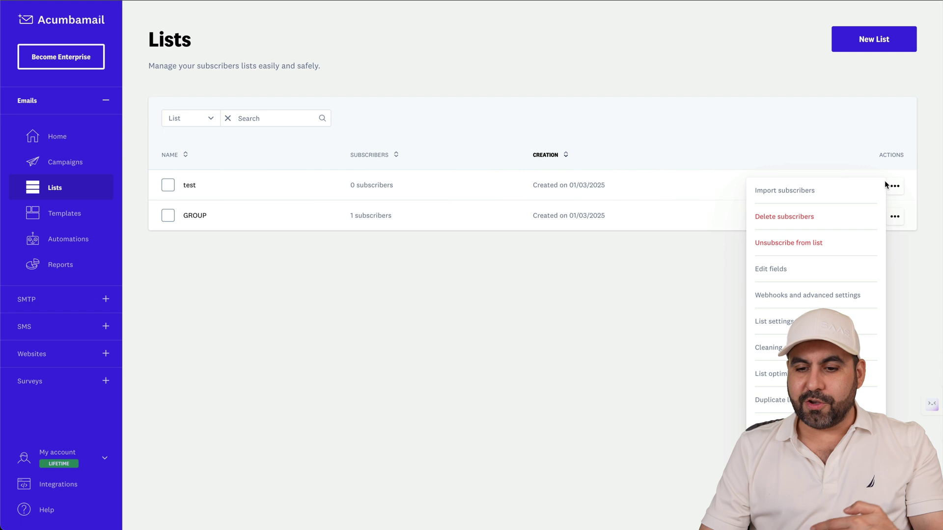
click(830, 321)
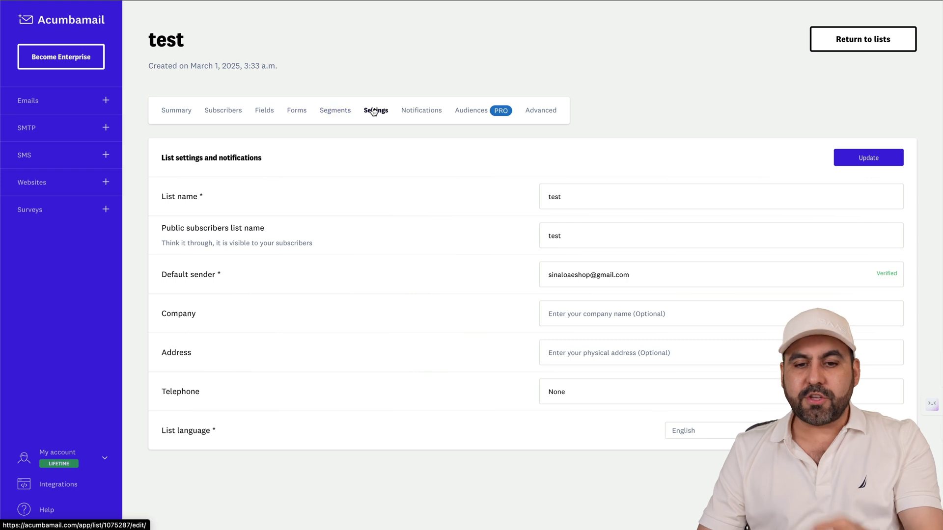
click(424, 108)
click(483, 111)
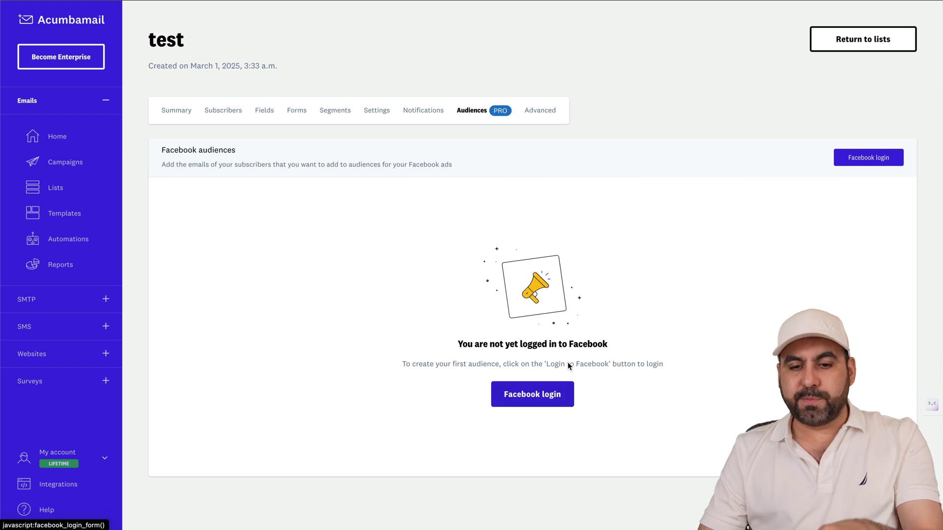
click(536, 113)
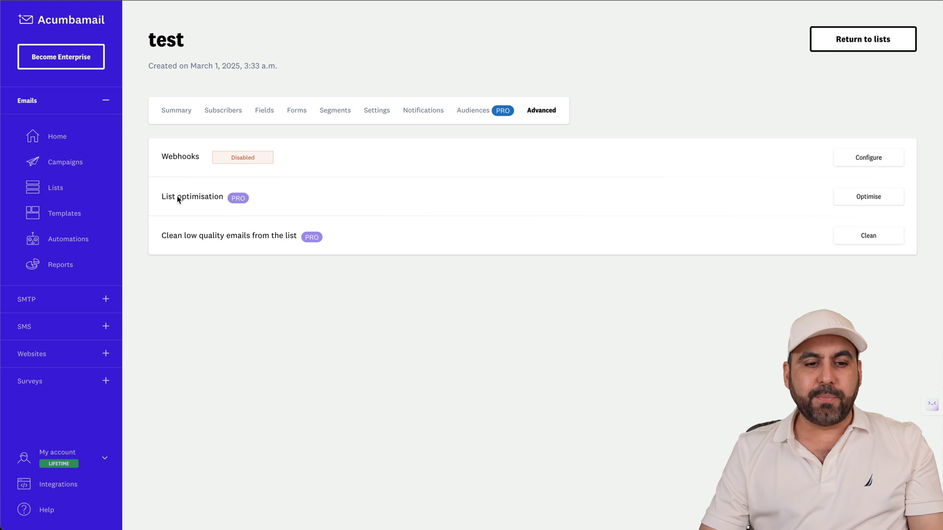
- Optimise the test list by analysing and cleaning subscribers who have not opened a campaign for 8 months, and close the optimisation
click(863, 197)
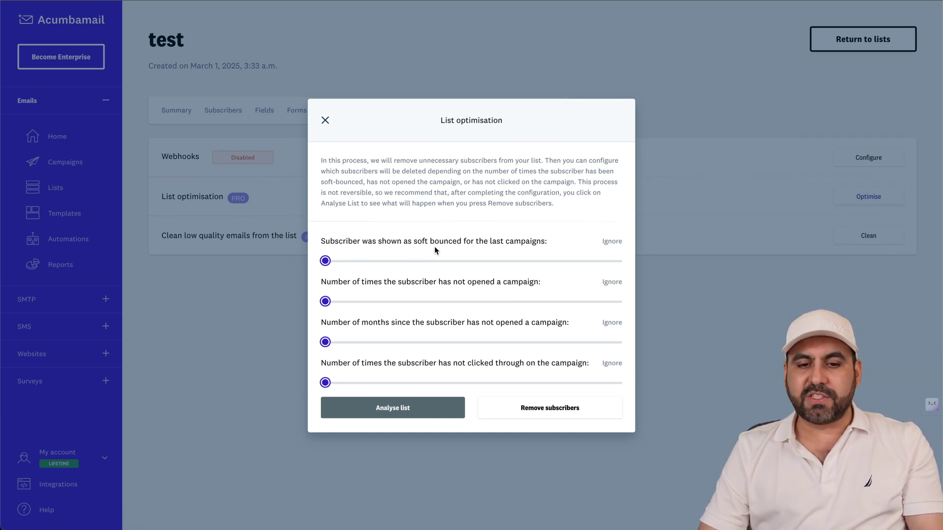
drag(338, 261, 481, 261)
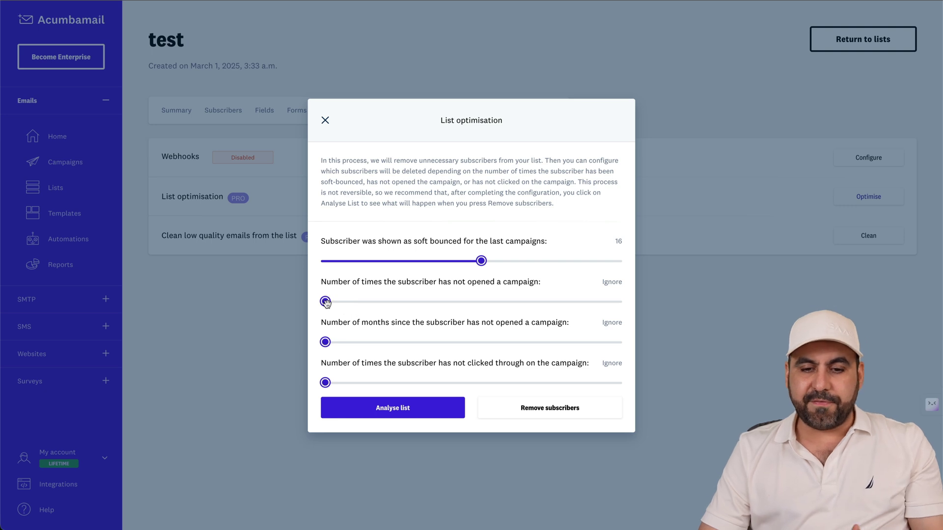
drag(325, 342, 513, 343)
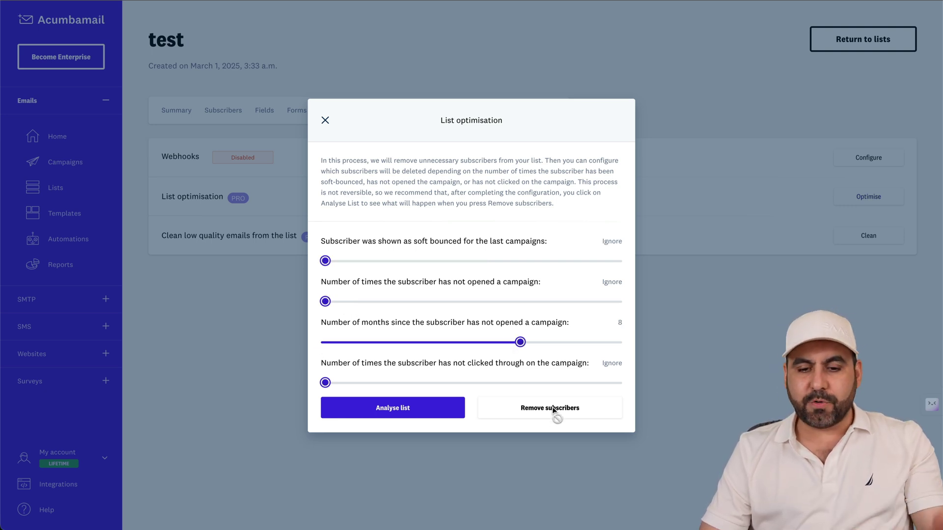
click(435, 415)
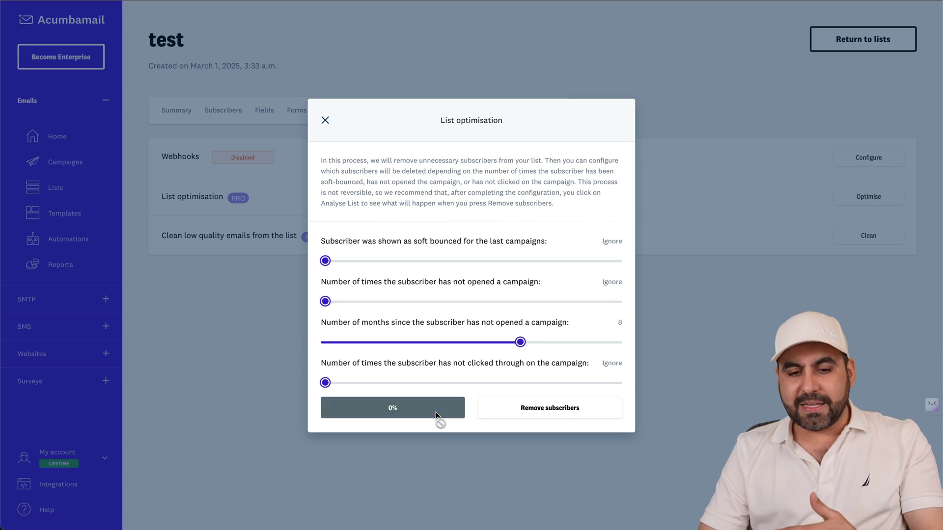
click(516, 443)
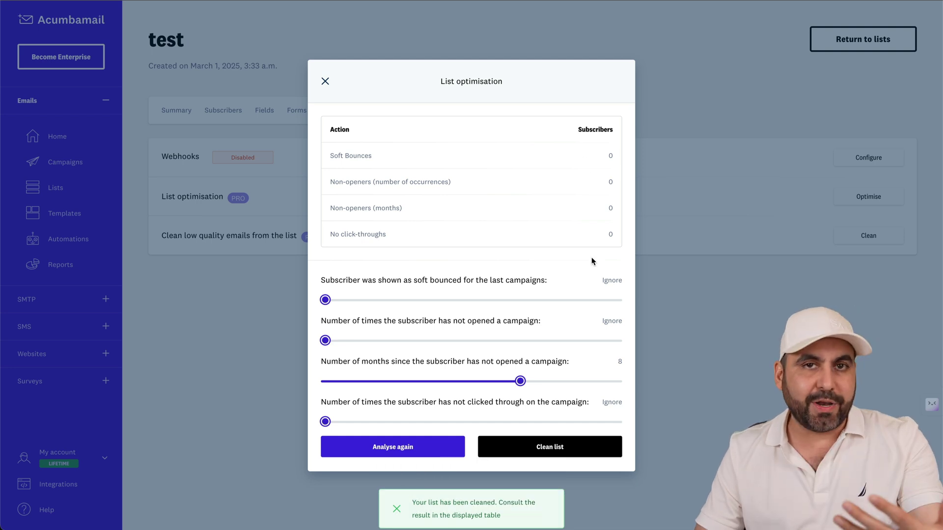
click(325, 81)
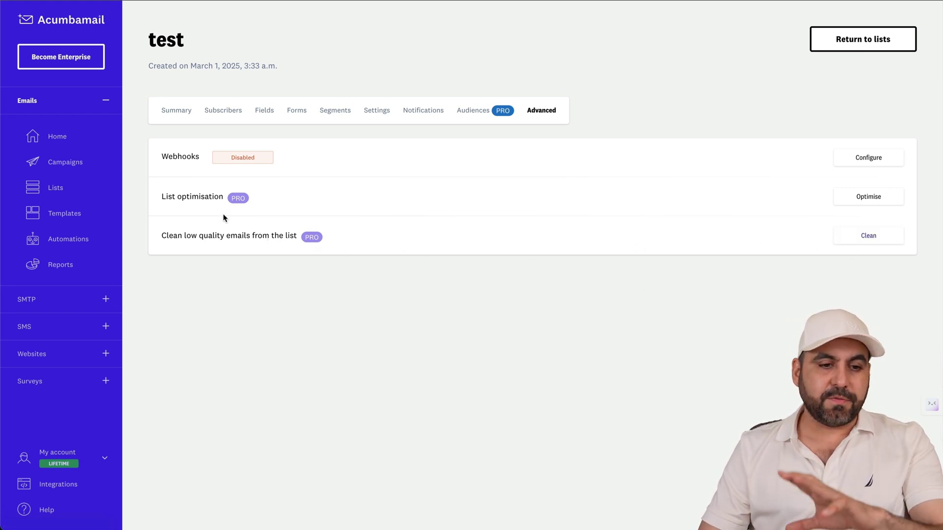
- Look over the email reports, the campaigns overview, and the SMTP and SMS sections
click(60, 265)
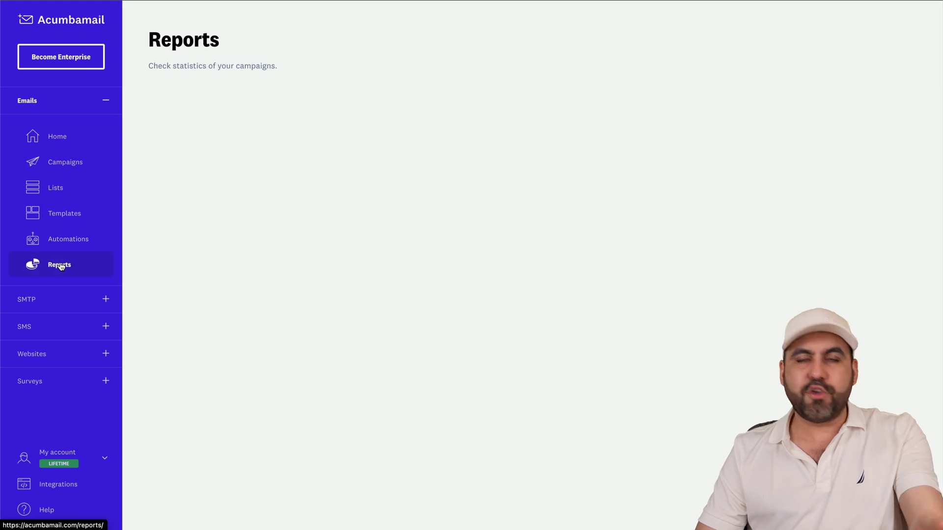
click(530, 314)
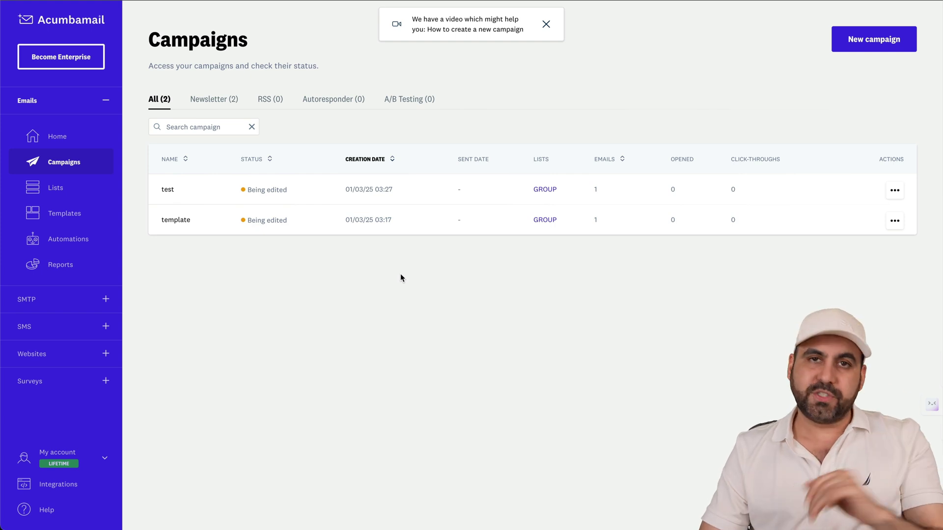
click(58, 301)
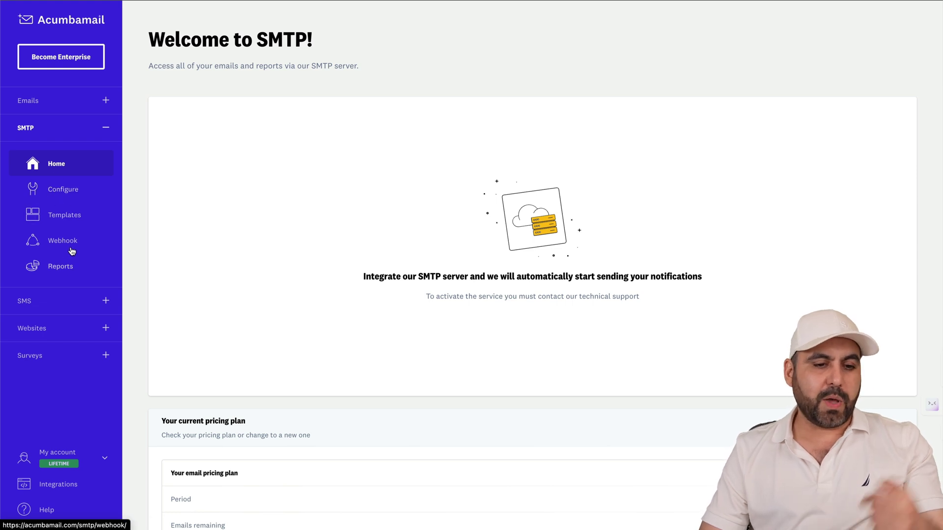
click(83, 301)
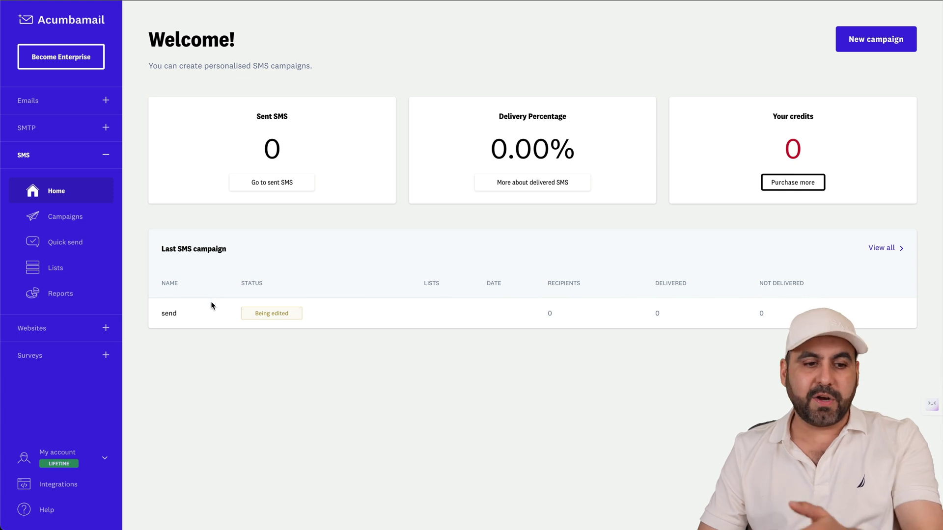
- Preview the unpublished website named "new" from the Websites section and look through its whole page
click(87, 328)
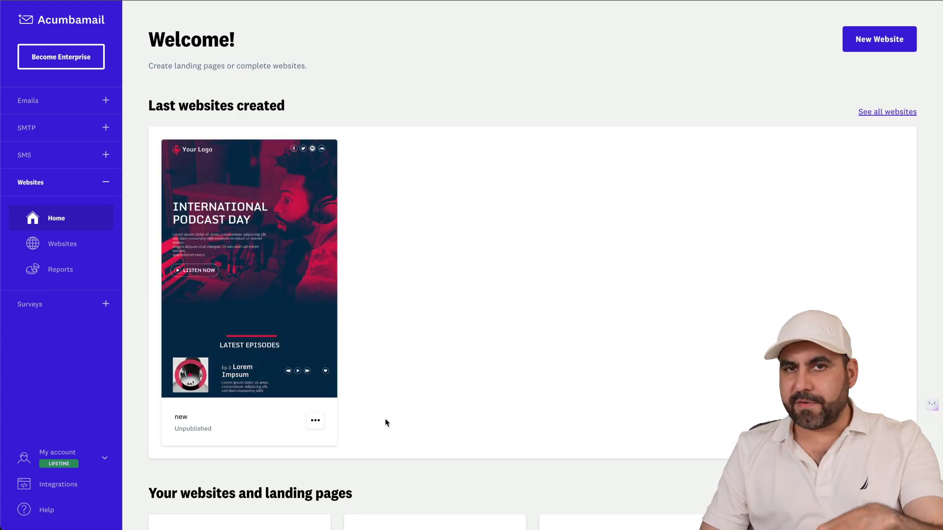
mouse_move(249, 275)
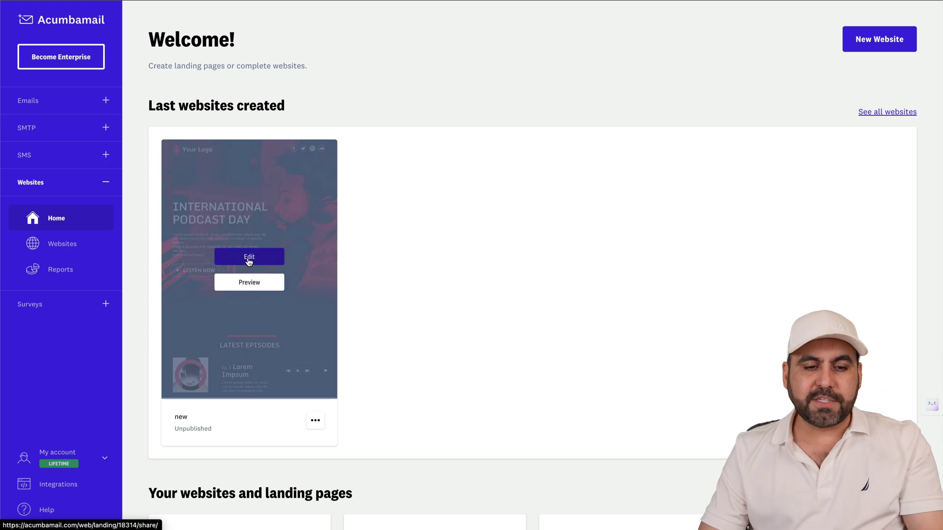
click(254, 280)
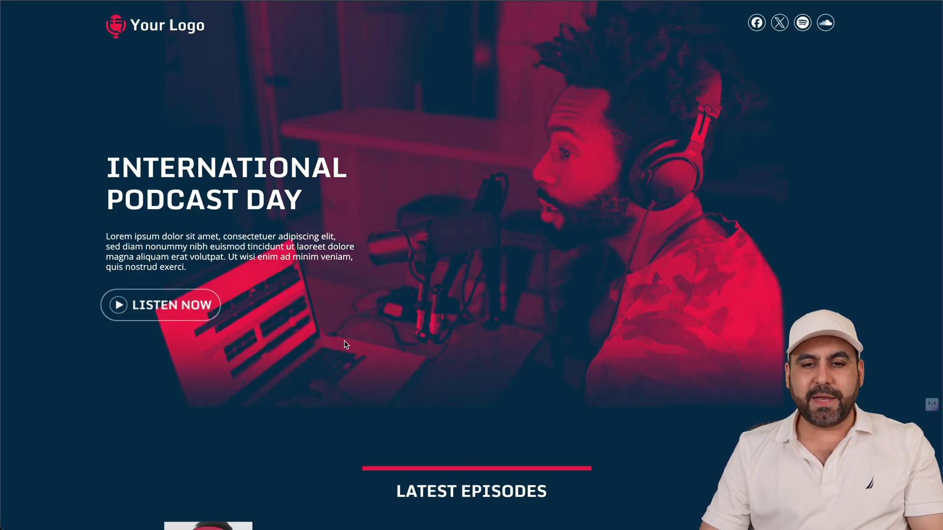
scroll(346, 345, down, 20)
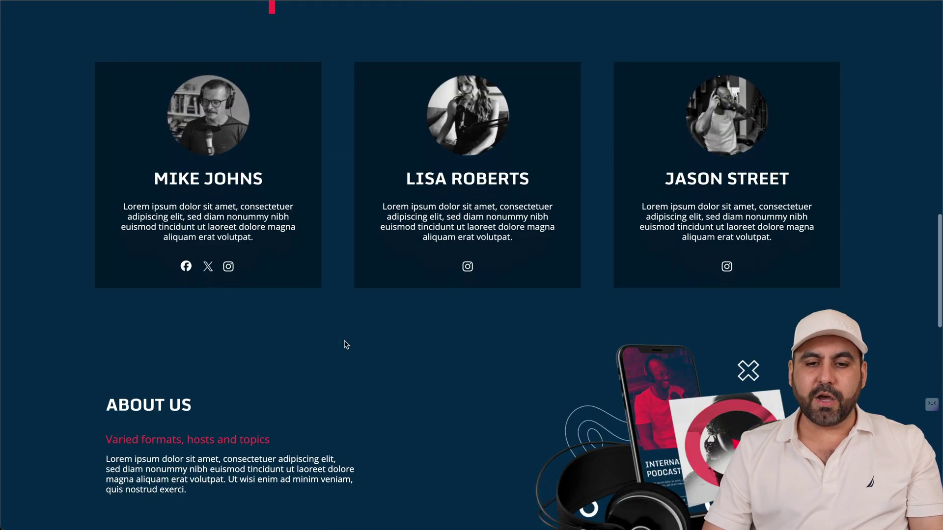
scroll(344, 343, down, 5)
scroll(344, 343, up, 20)
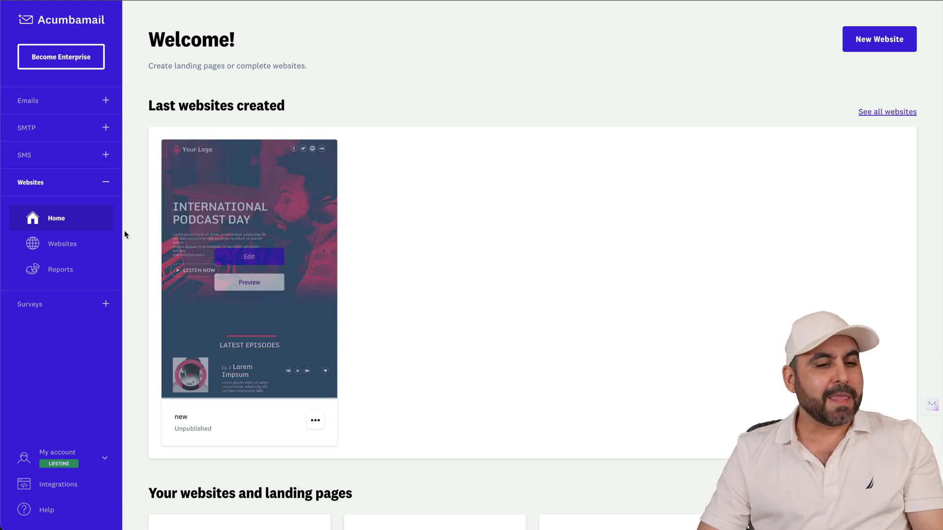
- Create a survey named "test", leave its settings and design at their defaults, and start adding a question
click(81, 306)
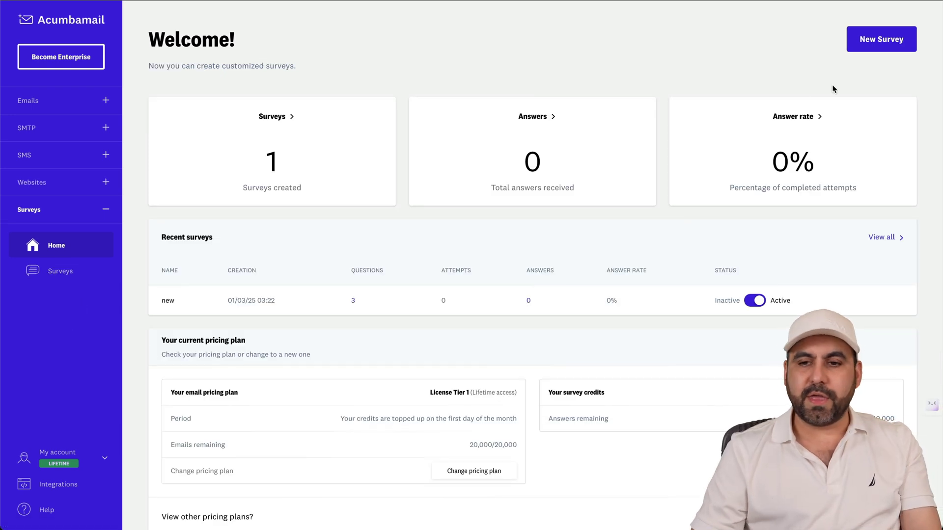
click(849, 48)
text(test)
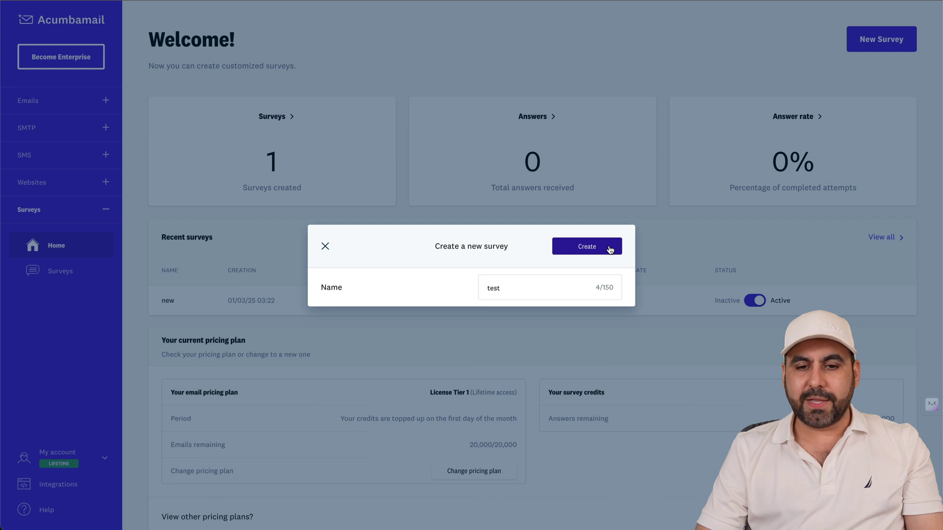
click(610, 250)
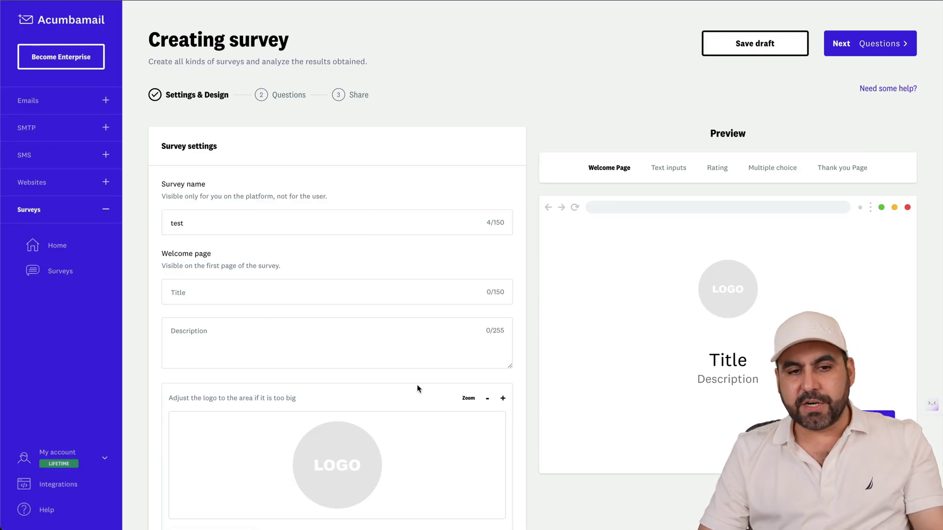
click(887, 51)
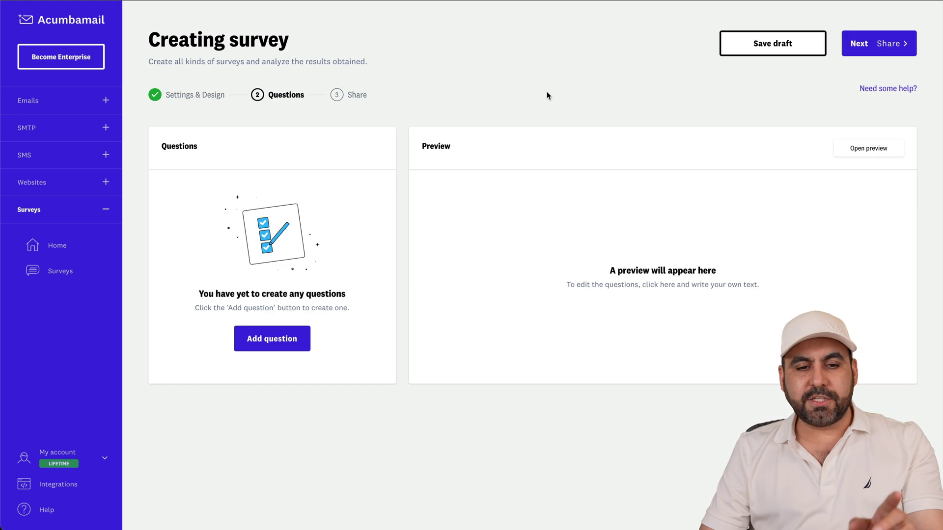
click(296, 342)
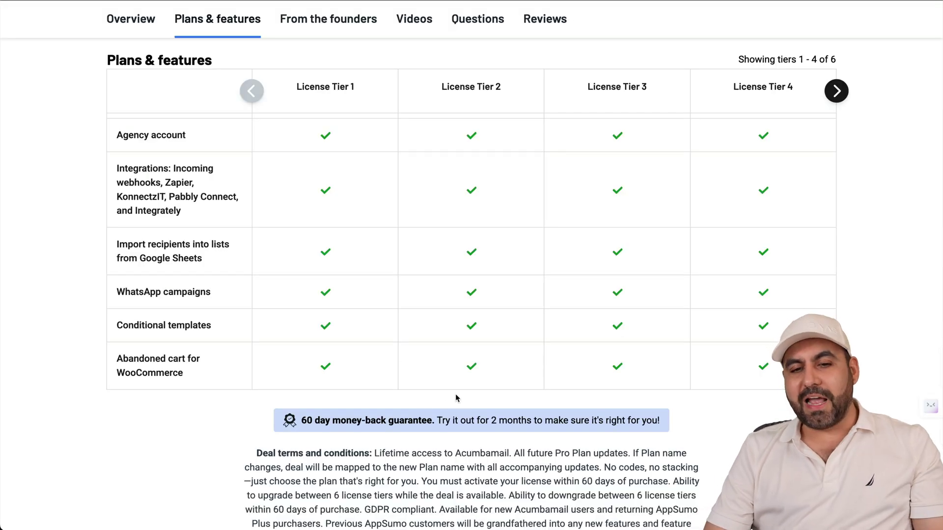
- Examine the license tier comparison in the Plans & features section of Acumbamail's AppSumo deal page
scroll(455, 398, up, 15)
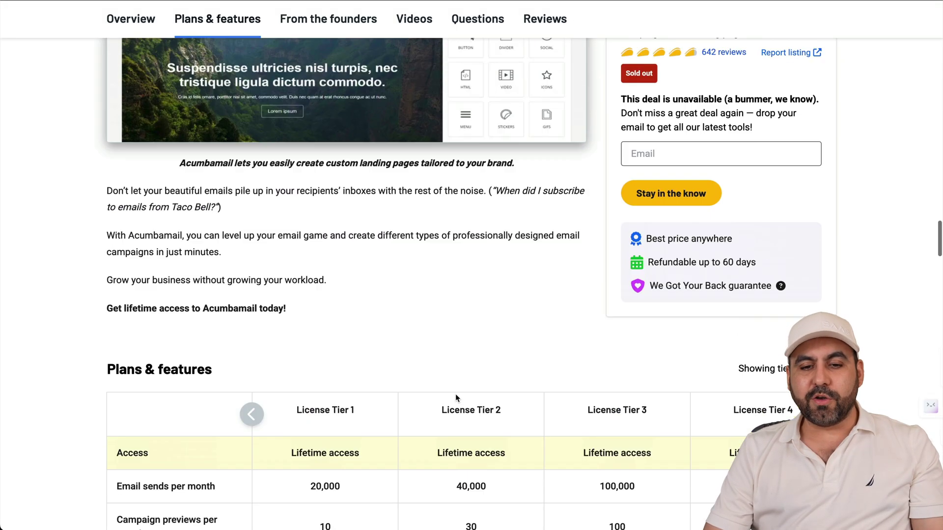
scroll(455, 398, down, 5)
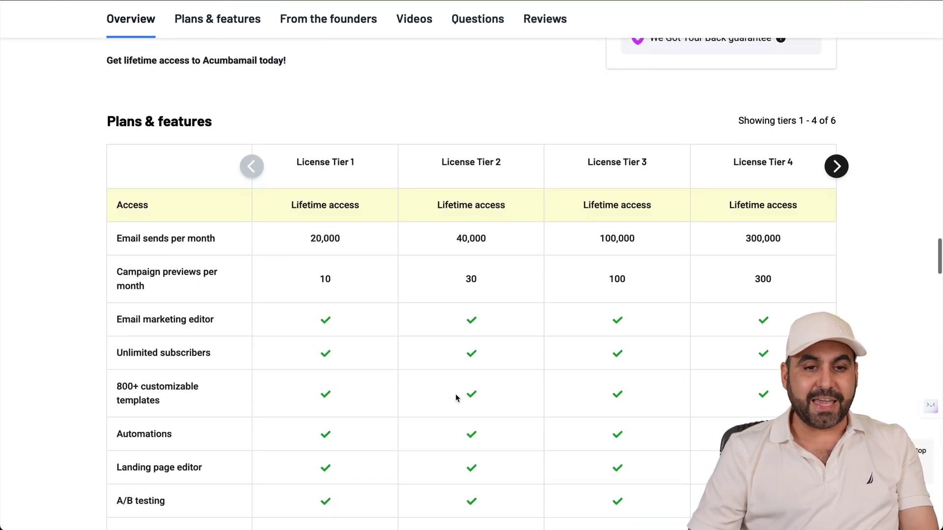